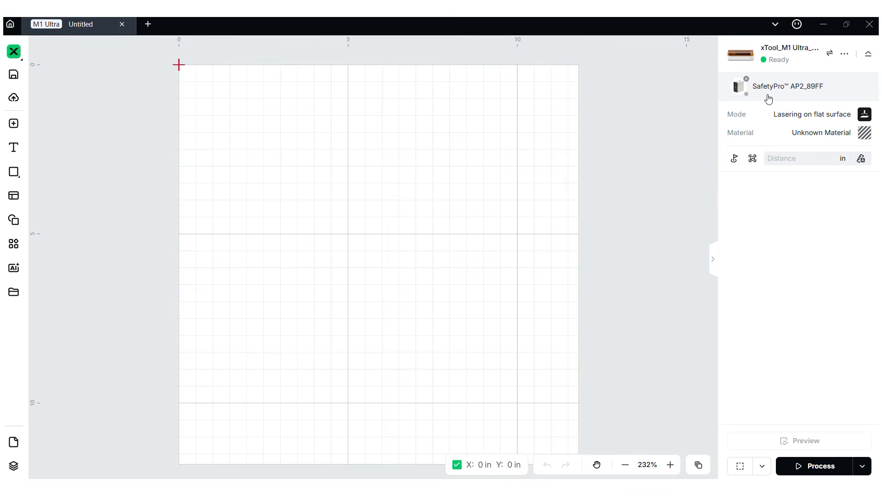
click(830, 54)
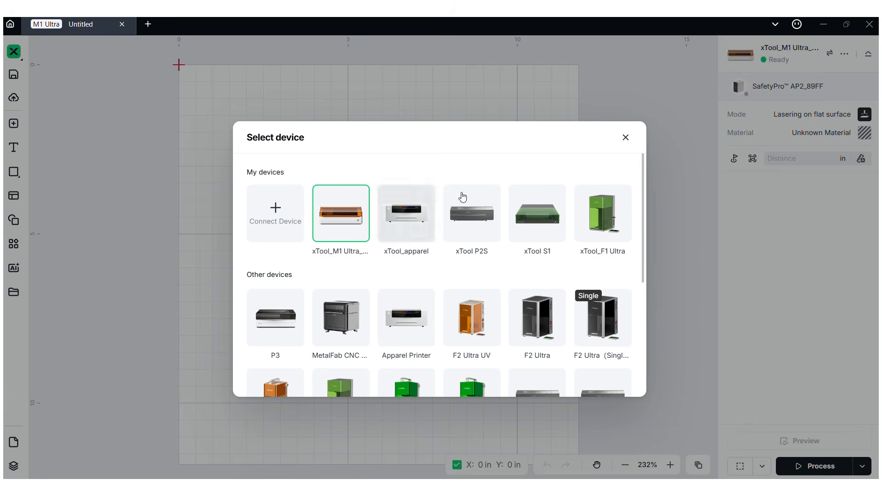
click(625, 138)
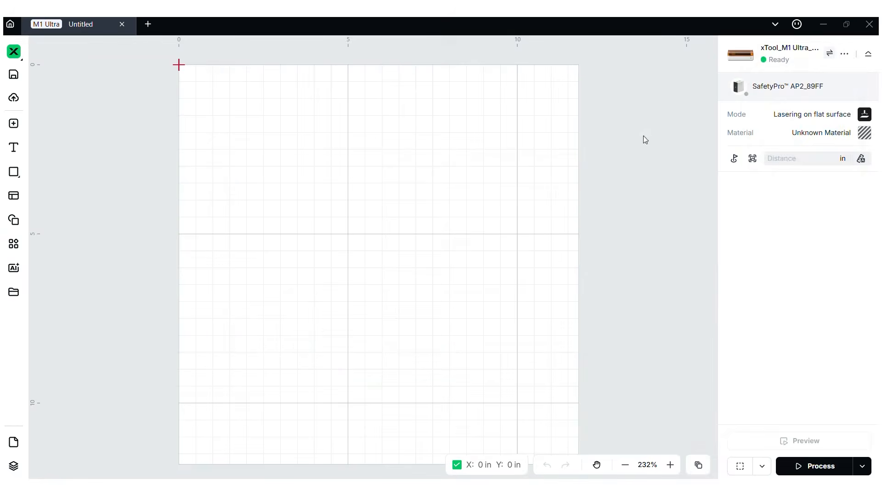
click(845, 55)
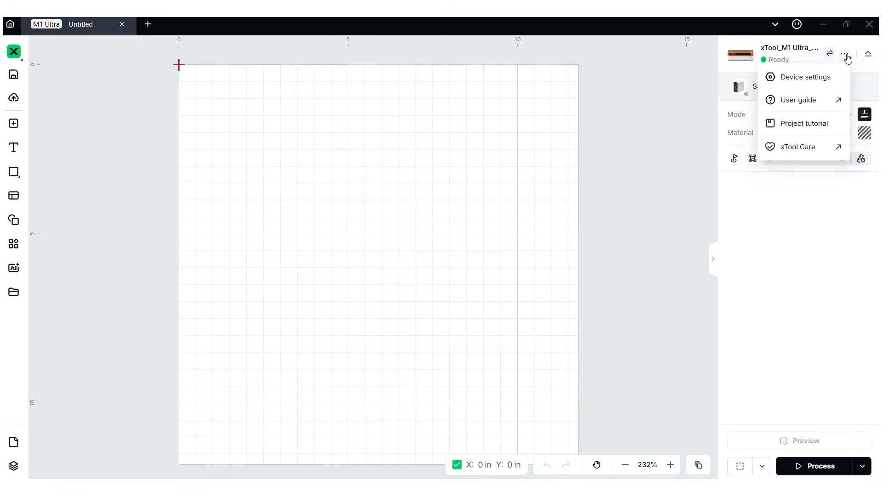
click(829, 87)
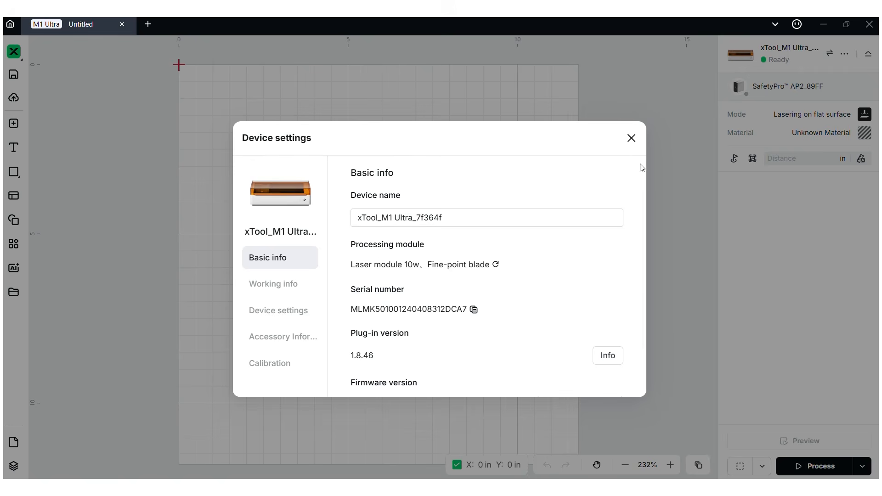
click(633, 142)
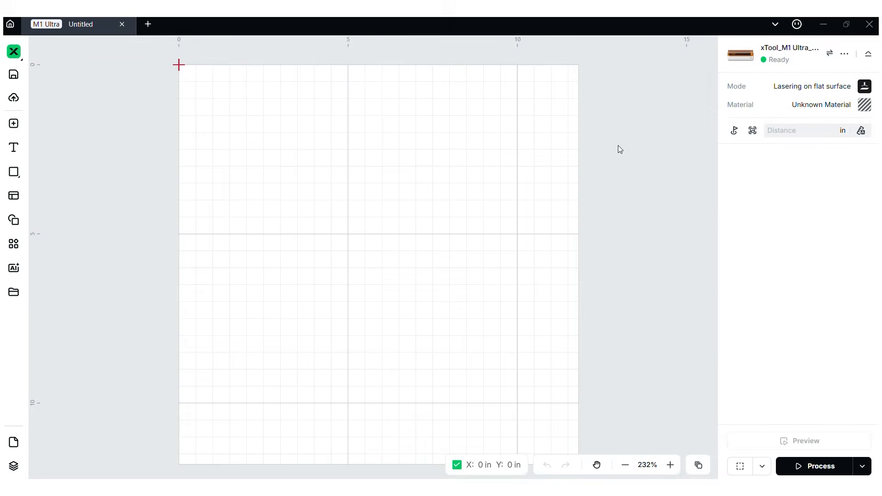
- Choose Lasering on flat surface as the processing mode
click(835, 92)
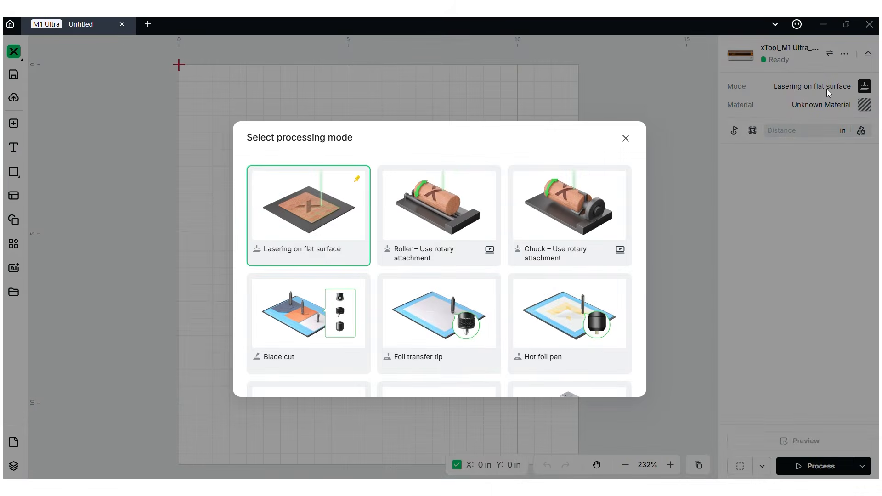
mouse_move(643, 181)
mouse_down()
mouse_move(632, 308)
mouse_move(635, 161)
mouse_up()
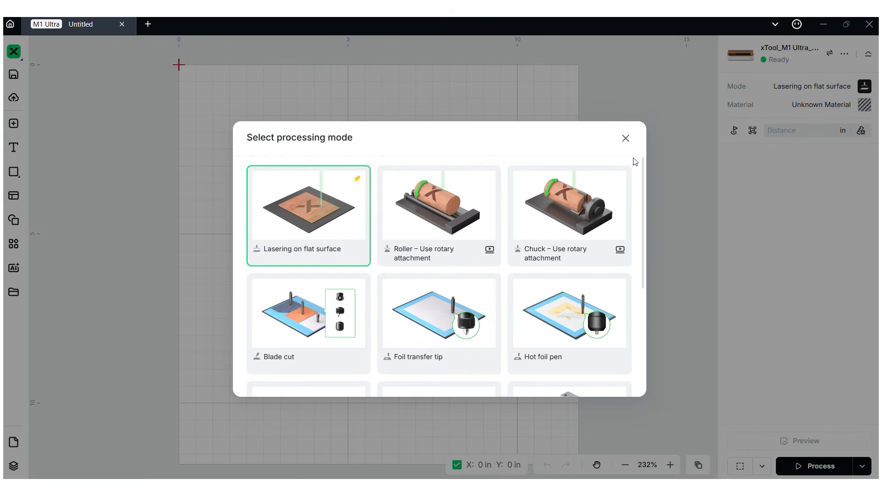
click(293, 248)
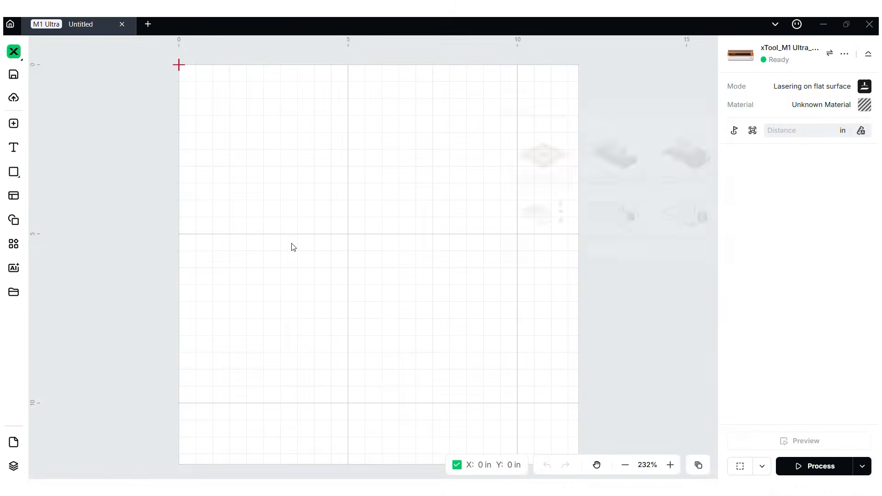
- Browse the recent and wood materials and apply 1/8"(3mm) Walnut Plywood as the project material
click(848, 109)
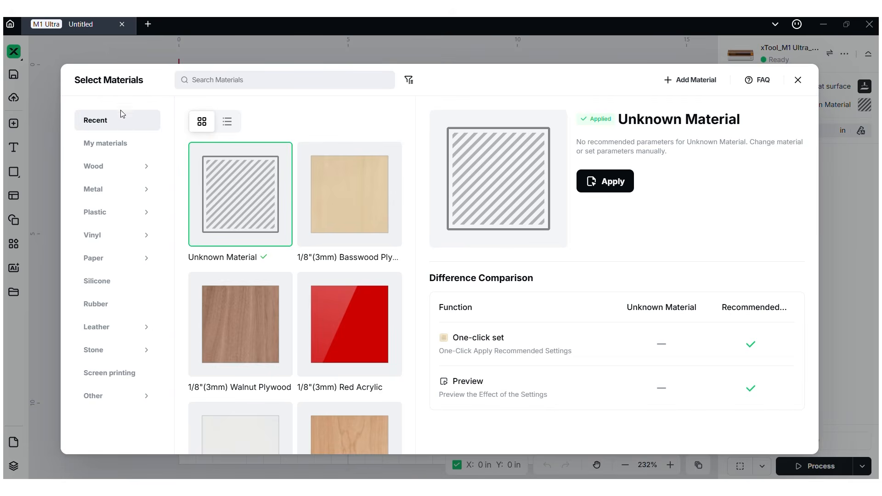
click(115, 172)
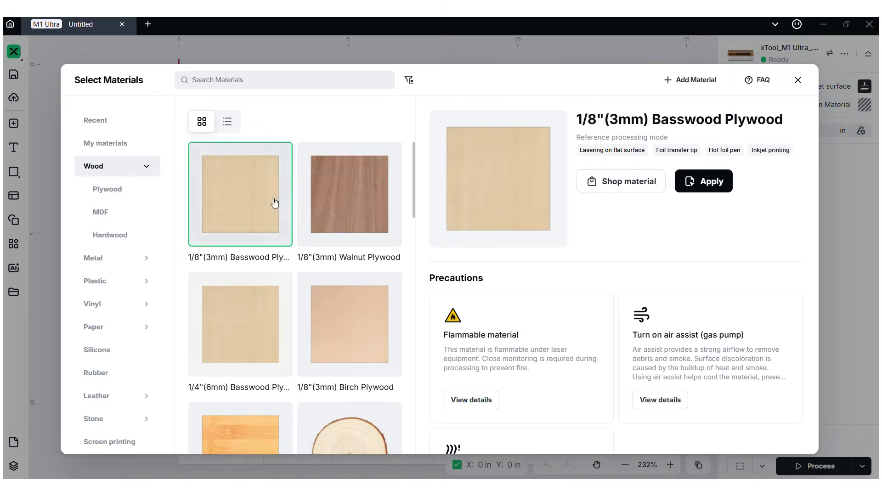
drag(415, 169, 391, 116)
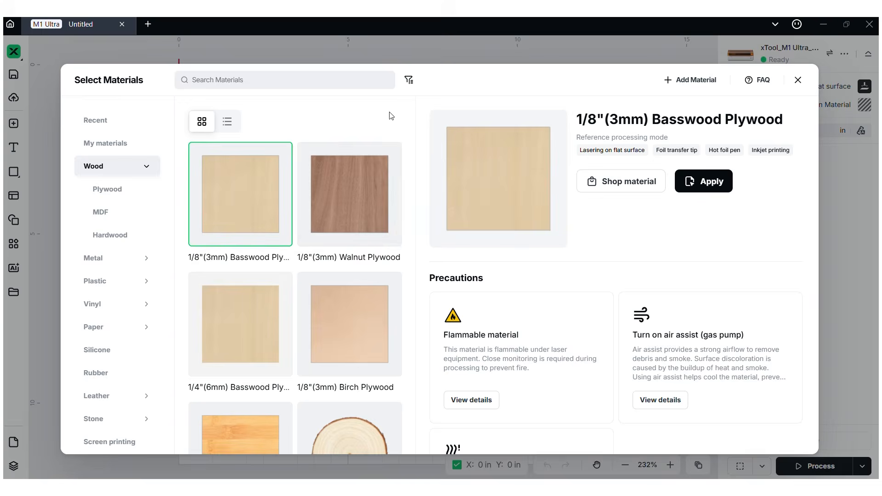
click(132, 120)
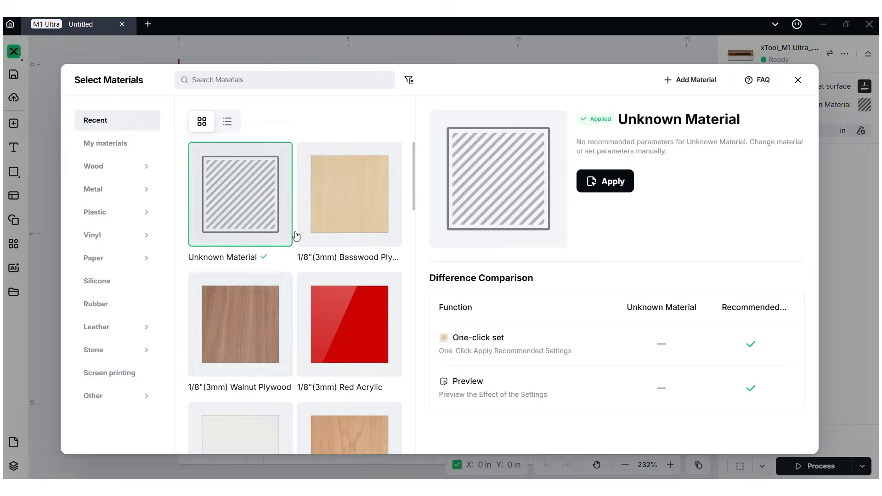
click(219, 308)
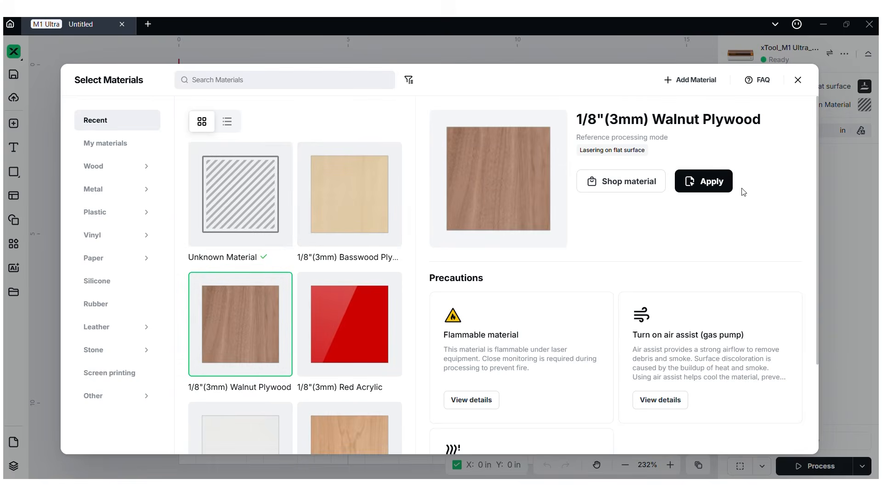
click(711, 182)
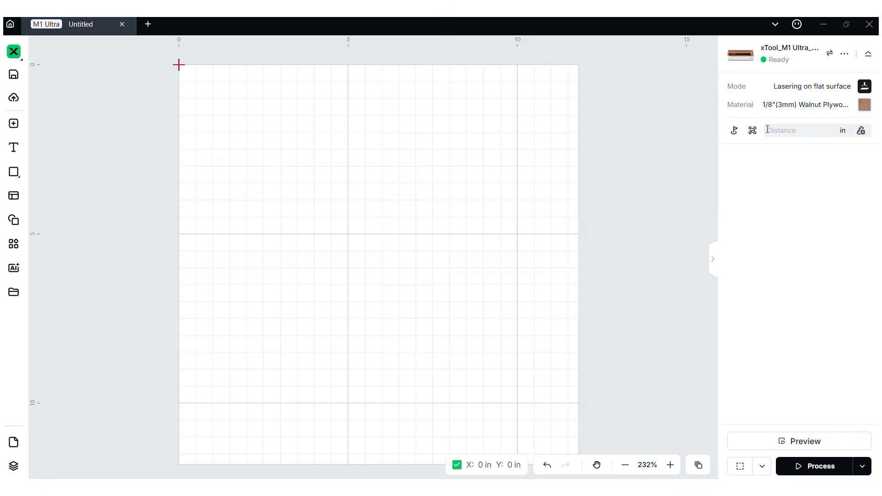
- Mark a rectangular processing area from two points and measure the material distance automatically
click(734, 132)
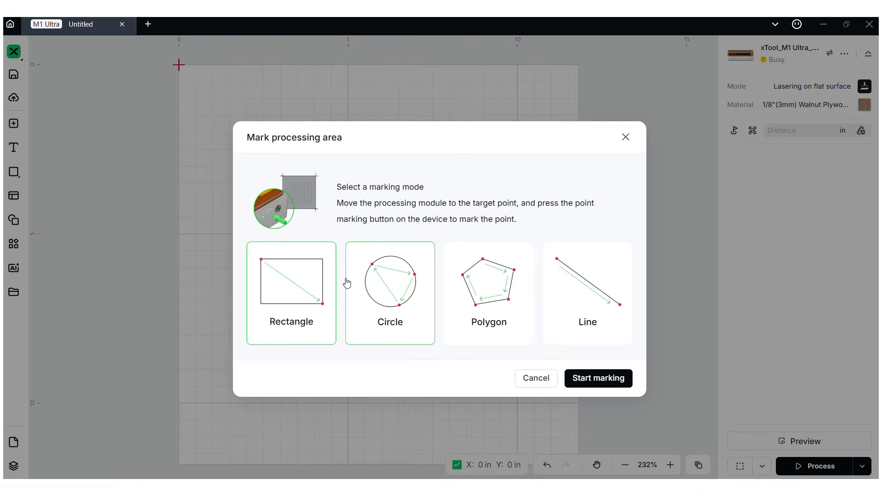
click(597, 379)
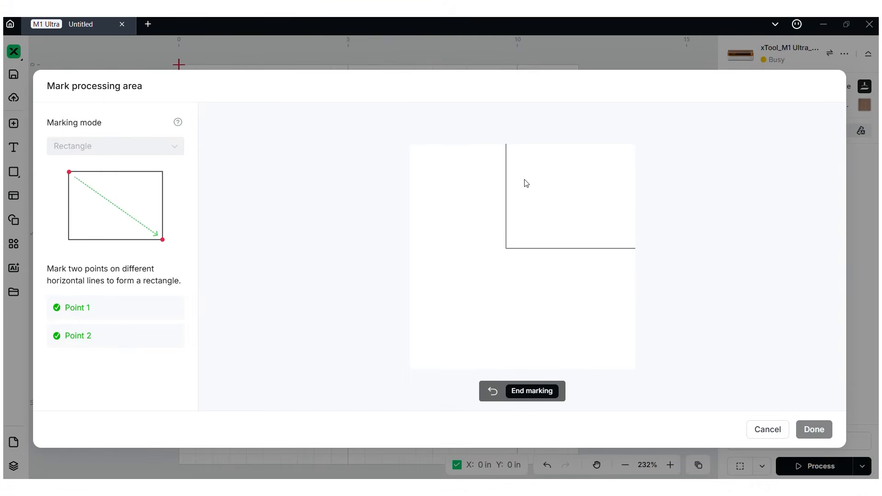
click(531, 393)
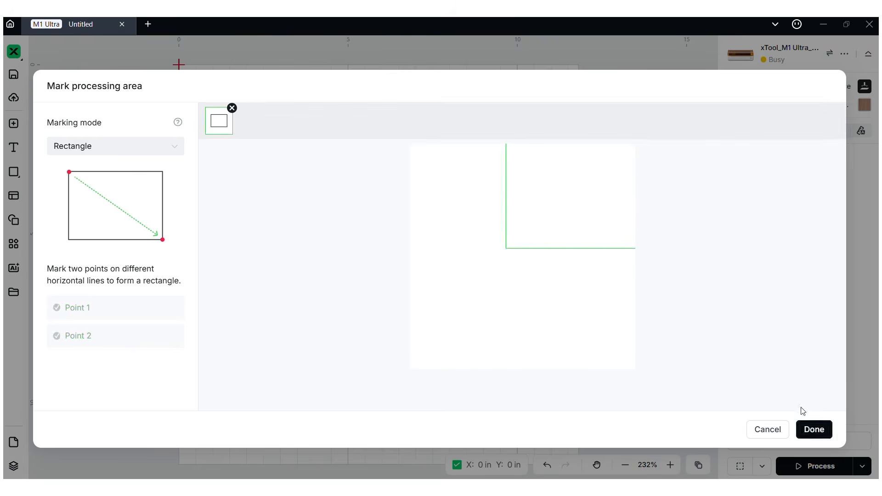
click(815, 431)
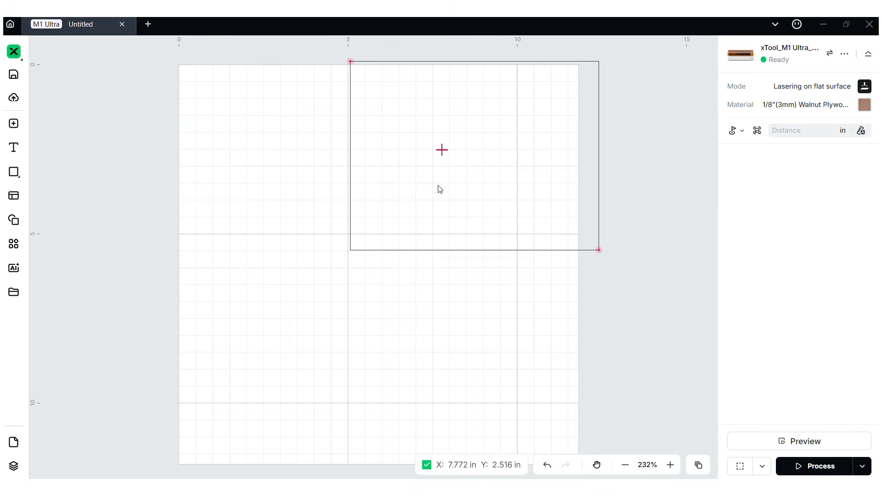
click(862, 131)
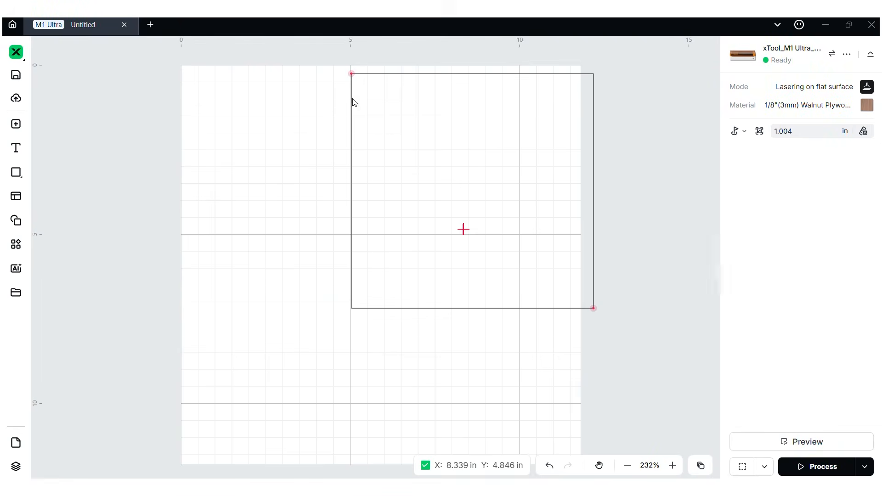
- Insert the heart from the Basic elements and place it near the bed's upper-left corner, at about X 0.57, Y 1.36 in
click(16, 223)
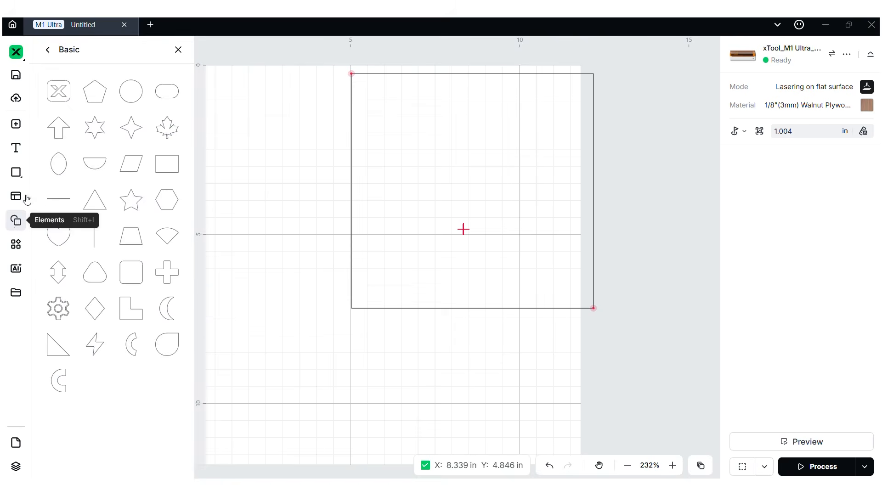
click(50, 52)
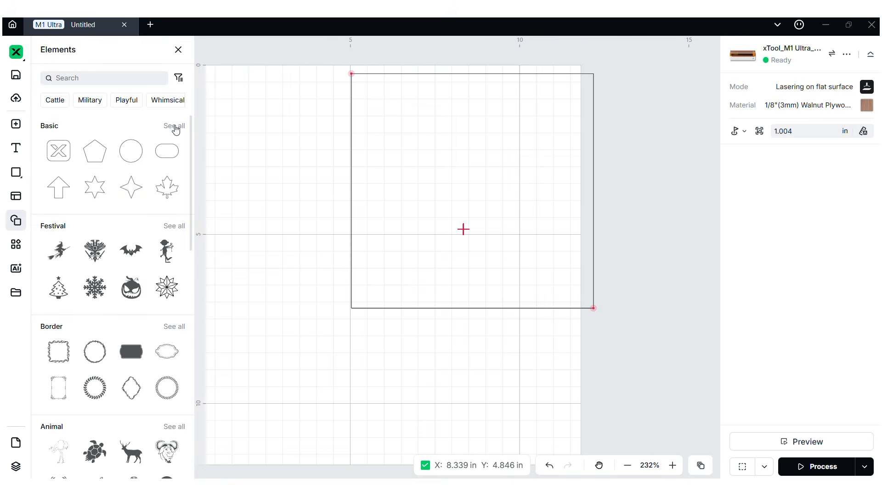
click(174, 125)
mouse_move(176, 130)
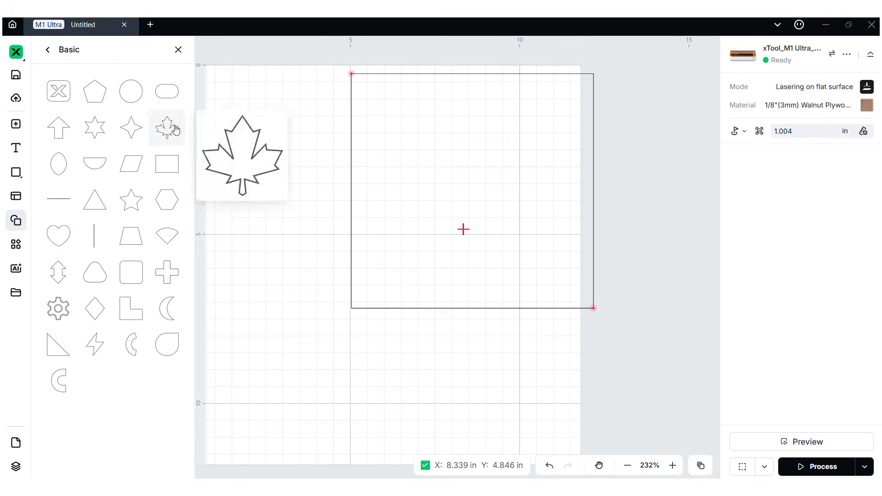
click(62, 233)
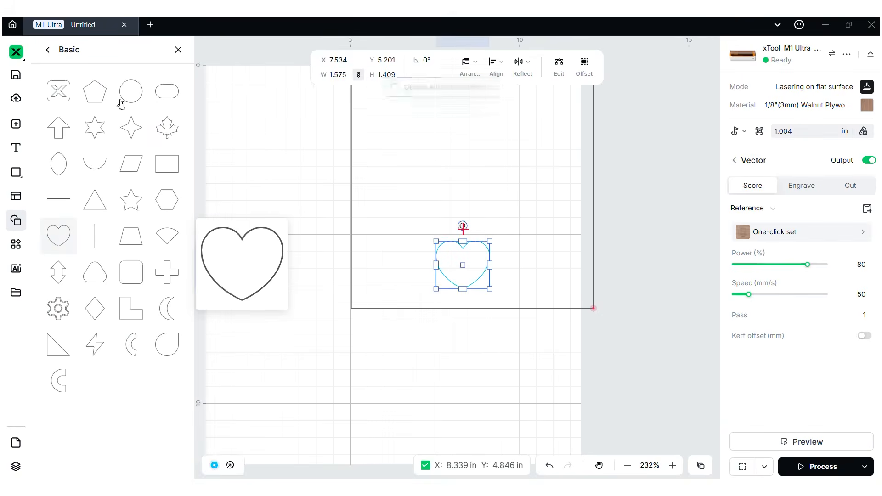
click(178, 49)
drag(467, 261, 231, 132)
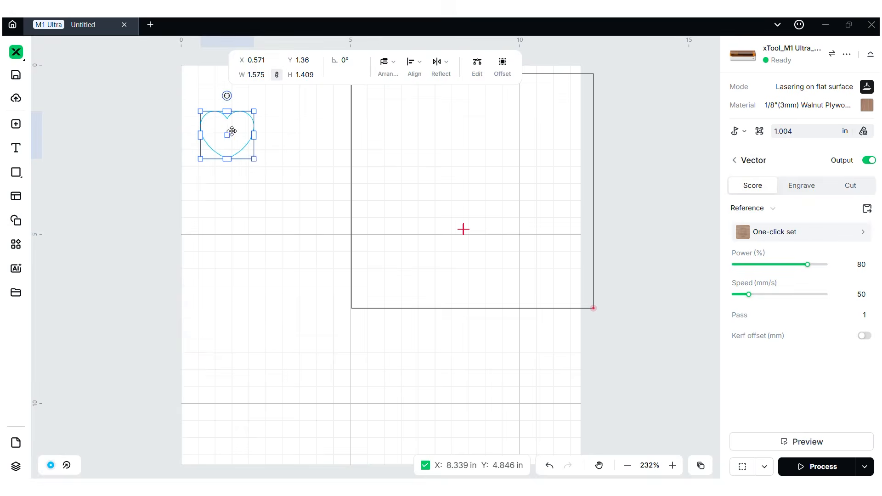
- Enlarge the heart proportionally to about 2.86 in wide and 2.56 in high
click(258, 165)
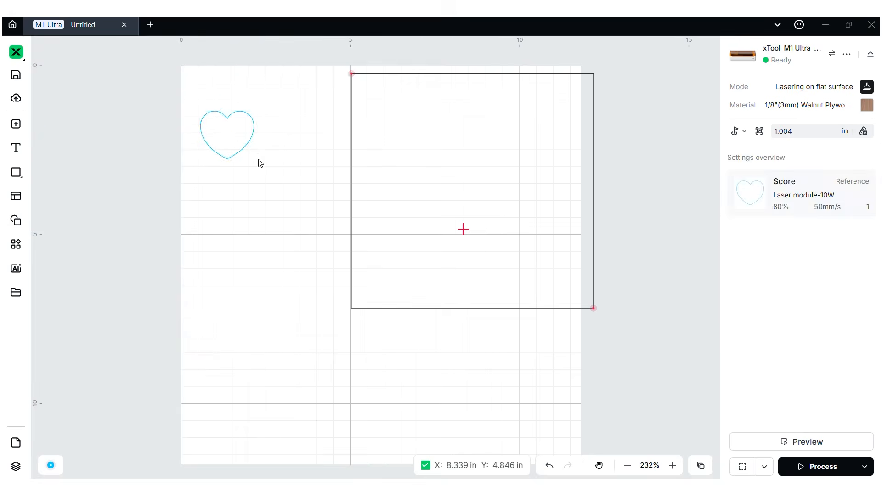
click(248, 150)
drag(254, 158, 293, 202)
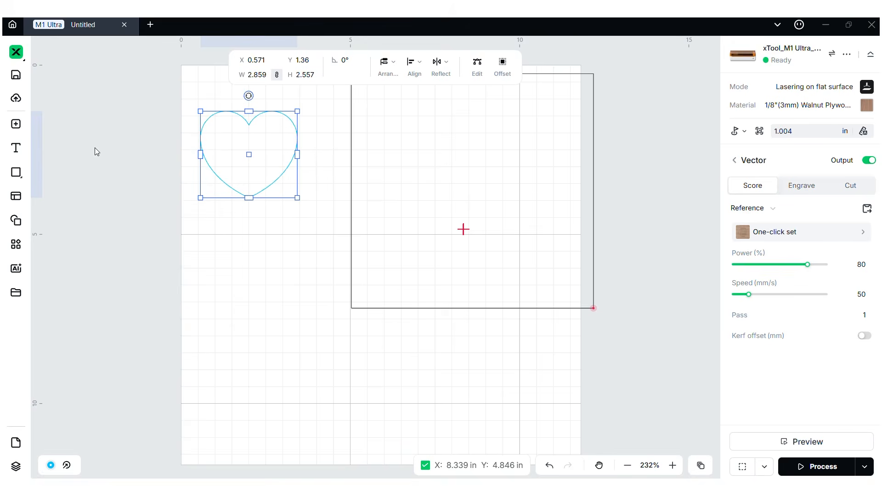
- Insert a circle from the Basic elements and place it beside the heart at about X 4.49, Y 1.59 in
click(13, 222)
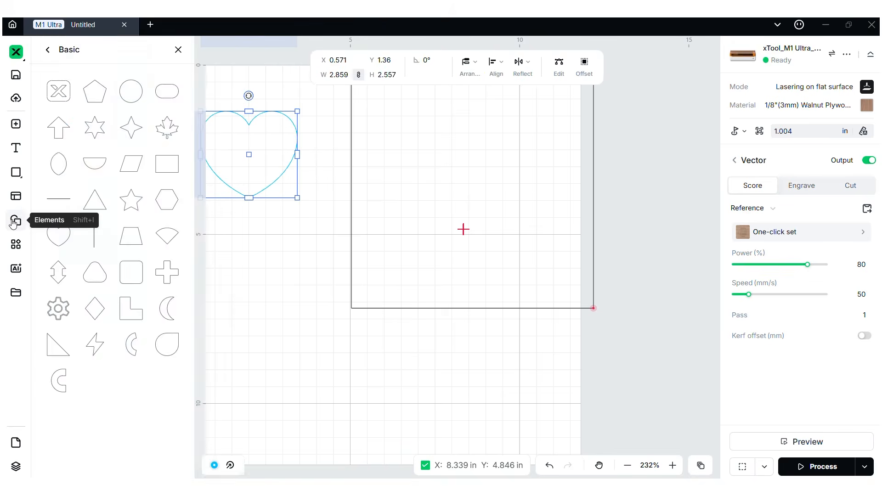
click(135, 104)
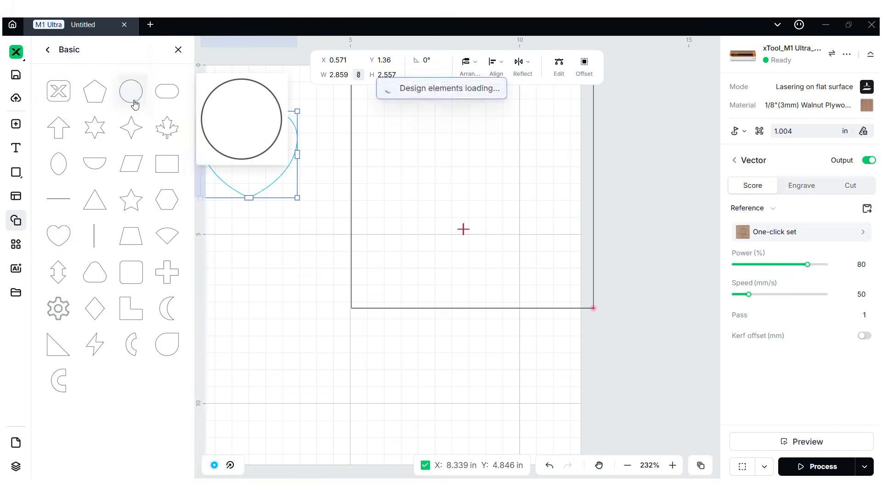
click(177, 49)
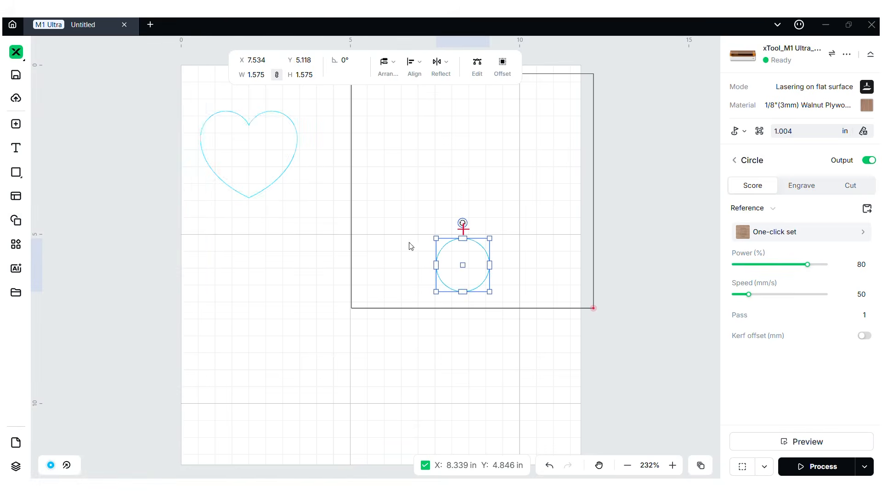
drag(459, 264, 355, 146)
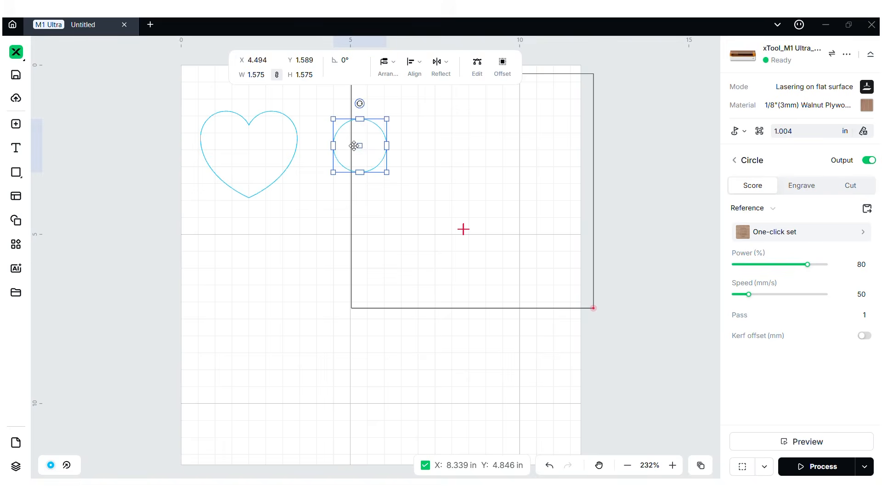
- Set the circle's width to 0.25 in with the proportions locked
click(260, 74)
text(.2)
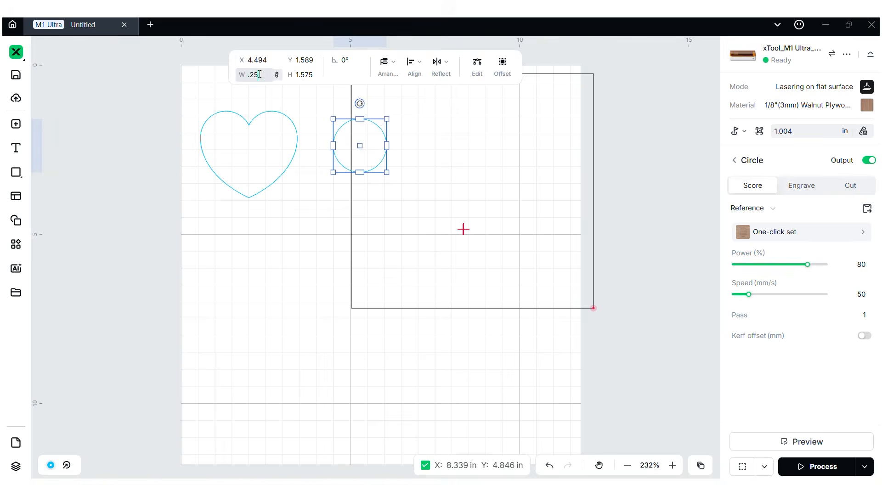
text(5)
key(Return)
click(357, 166)
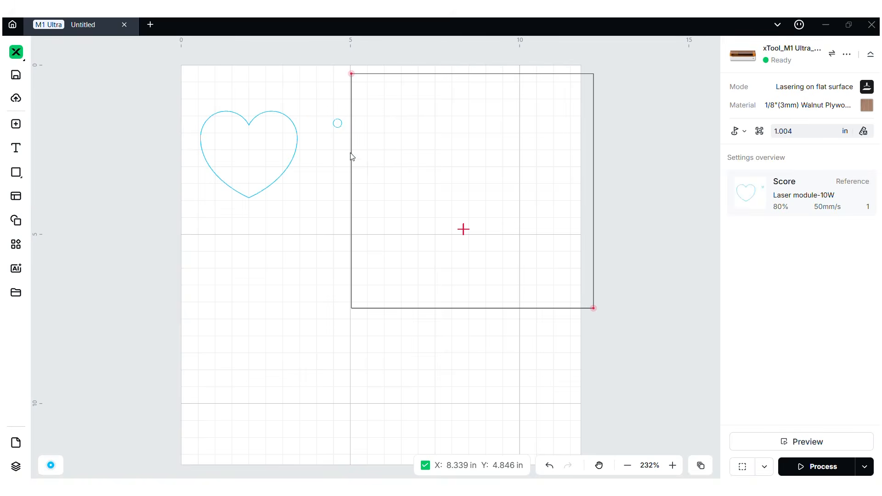
- Move the small circle inside the heart's upper-left lobe, at about X 0.86, Y 1.64 in
click(340, 125)
drag(269, 126, 217, 124)
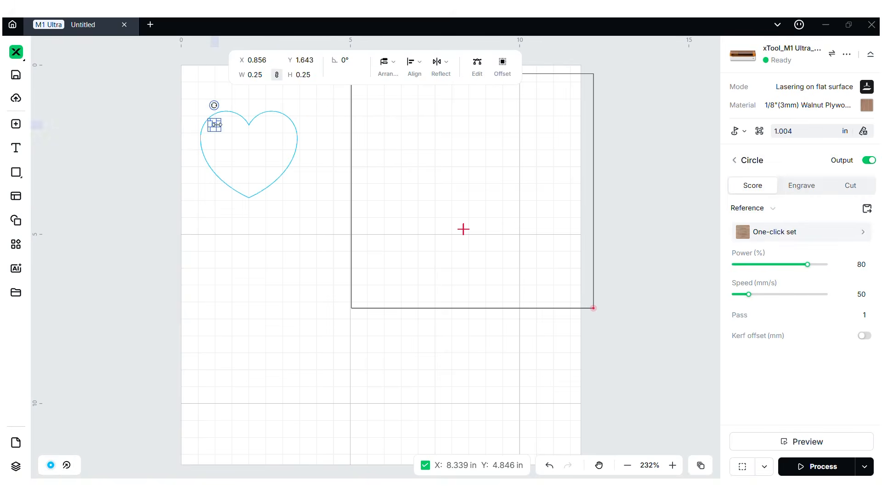
click(175, 121)
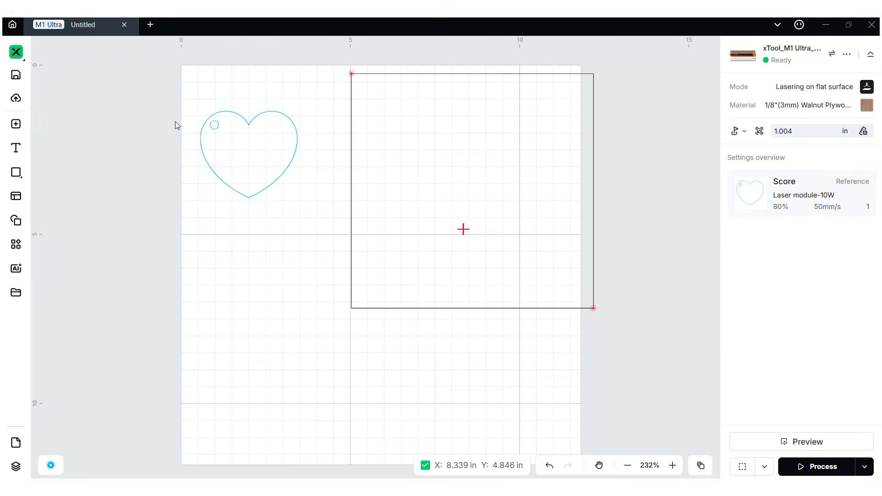
- Group the heart with its small circle and move the group to about X 1.35, Y 1.92 in
drag(180, 83, 303, 231)
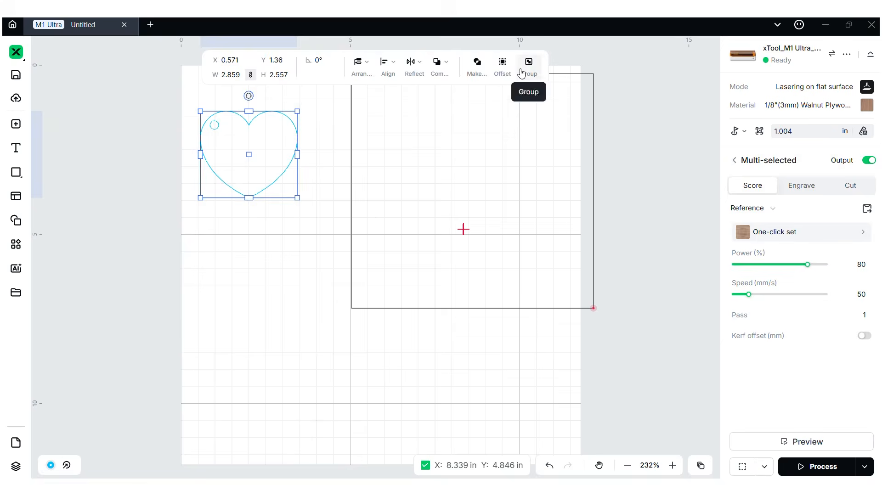
click(527, 69)
click(302, 225)
drag(262, 161, 285, 177)
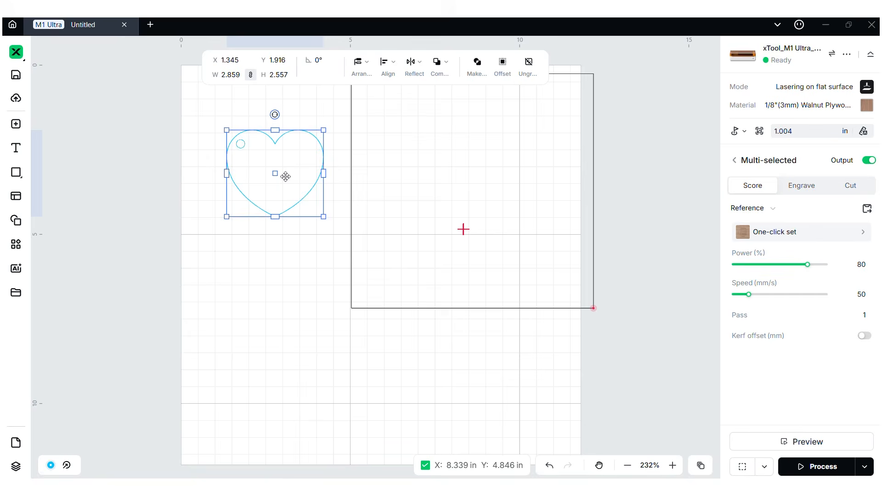
- Duplicate the grouped heart and place the copy beside the original at about X 6.55, Y 2.2 in
key(ctrl+d)
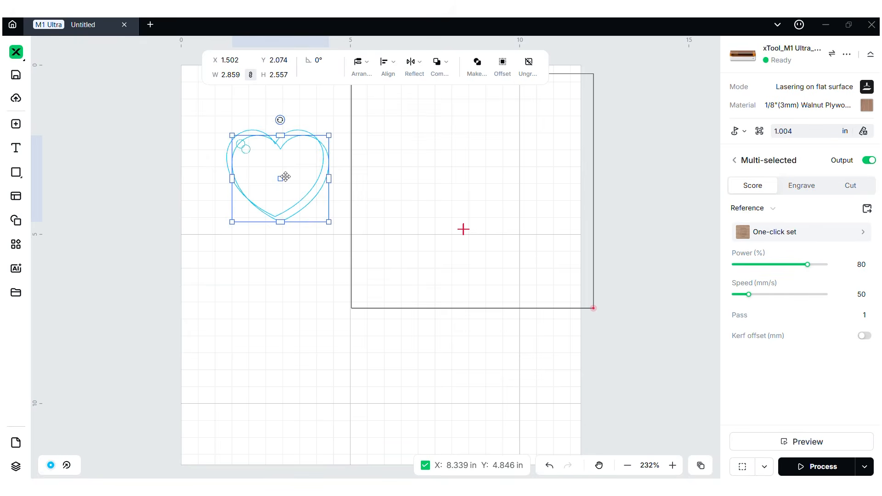
drag(286, 177, 457, 180)
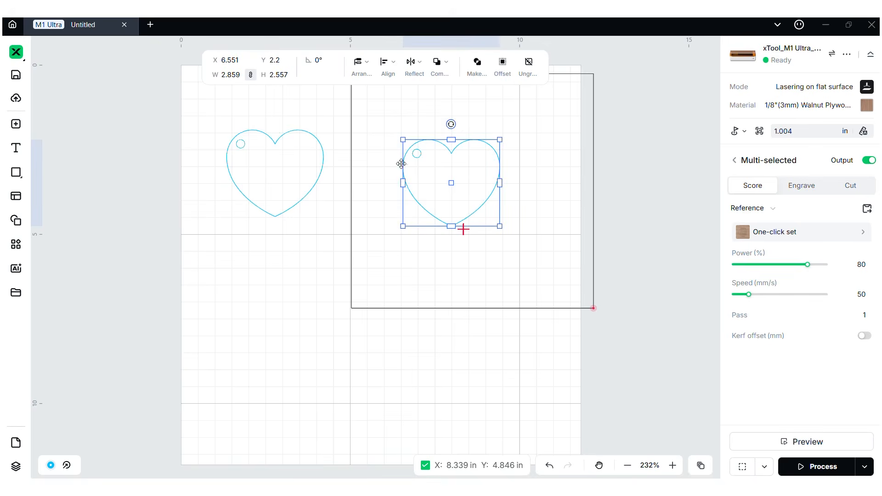
click(290, 177)
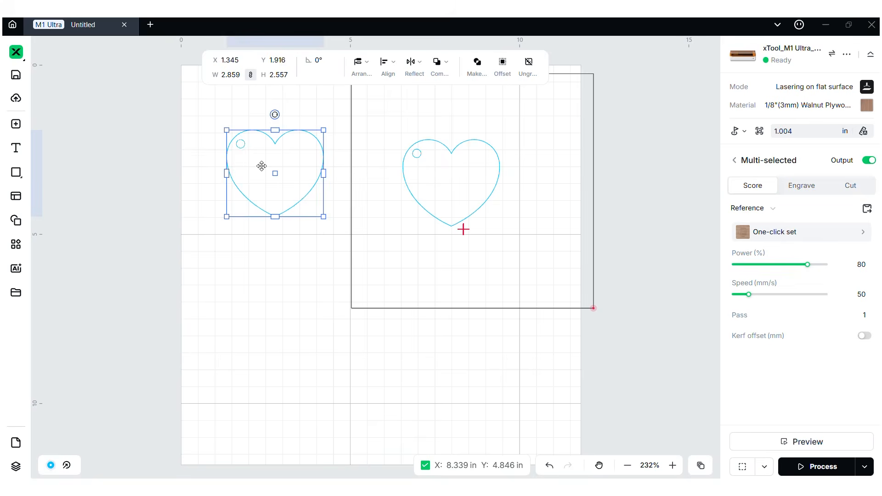
- Insert a Basic heart shape, enlarge it slightly and centre it inside the original heart as an inner heart
mouse_move(20, 184)
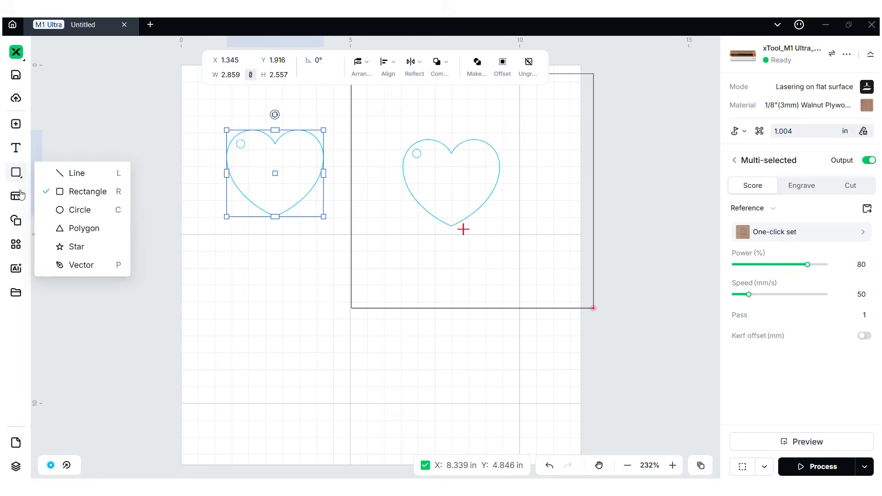
click(19, 222)
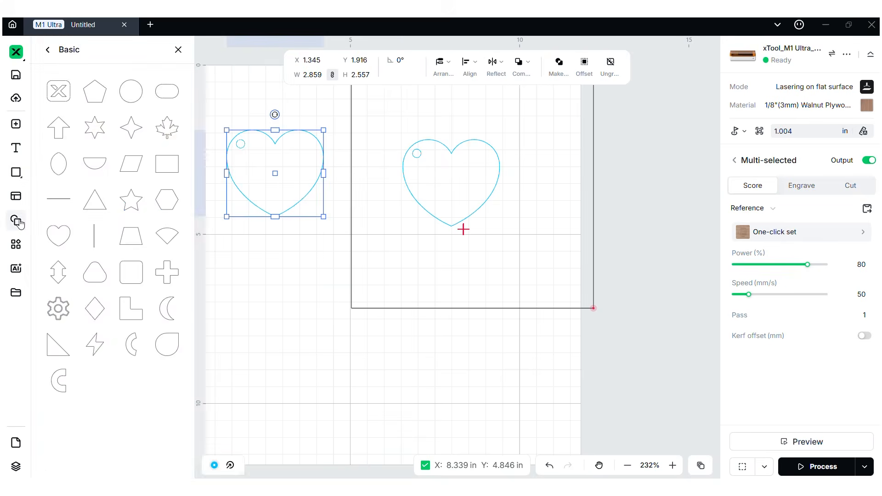
click(59, 236)
drag(453, 258, 266, 168)
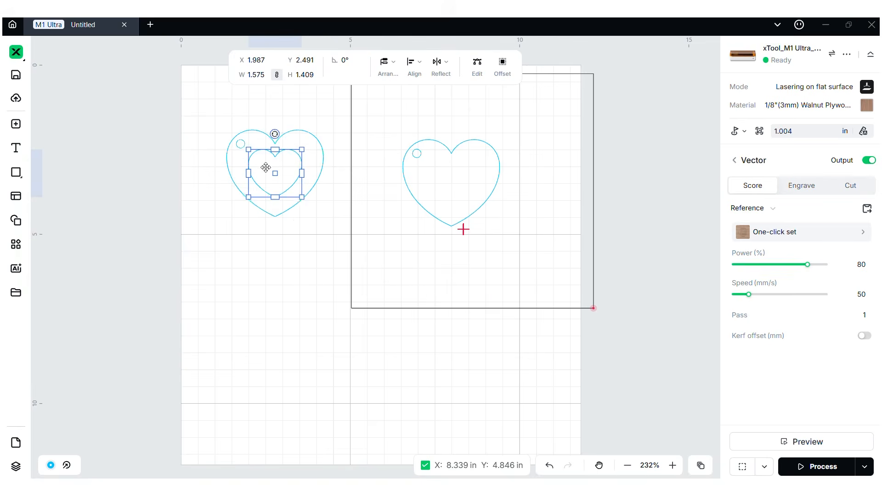
drag(301, 196, 311, 205)
drag(282, 177, 277, 173)
click(326, 247)
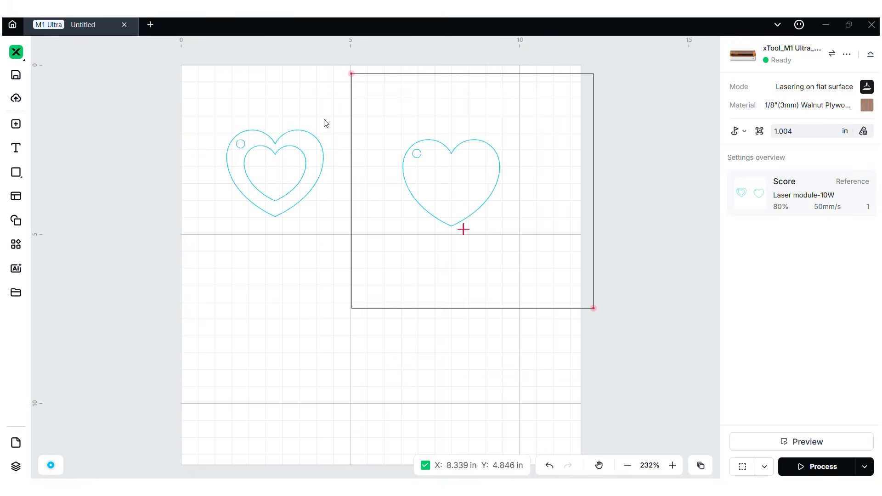
- Combine the original heart, its circle and the inner heart with Subtract at overlap
drag(213, 113, 333, 250)
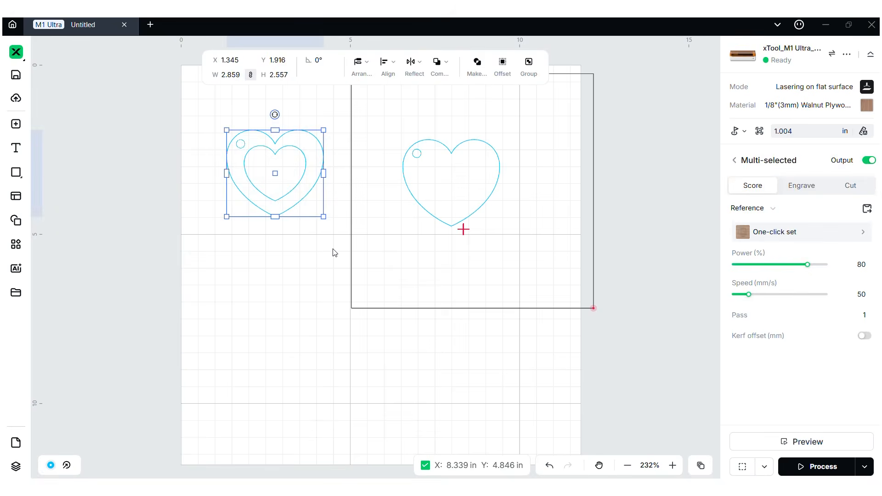
click(448, 73)
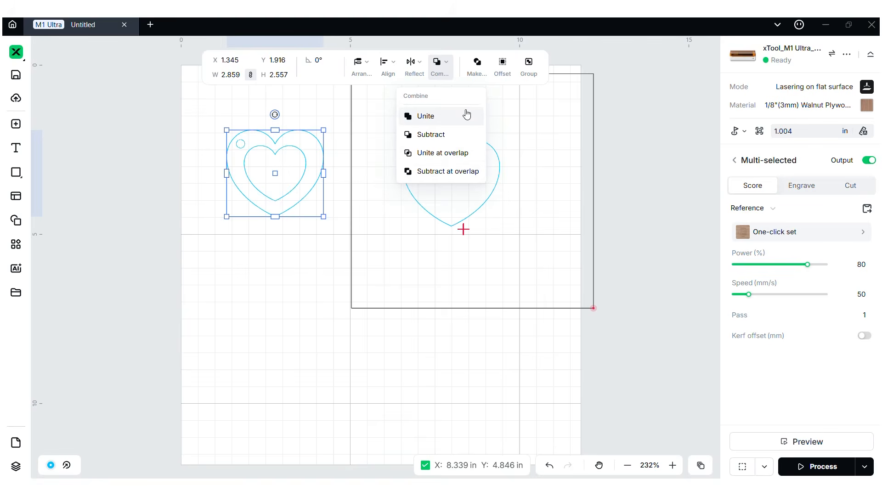
click(455, 173)
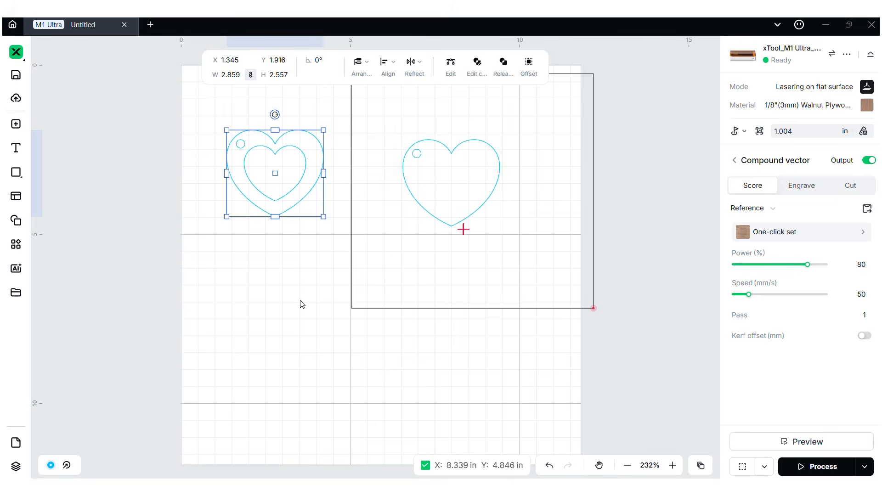
- Combine the duplicate heart and its circle with Subtract at overlap
drag(406, 125, 497, 250)
click(439, 64)
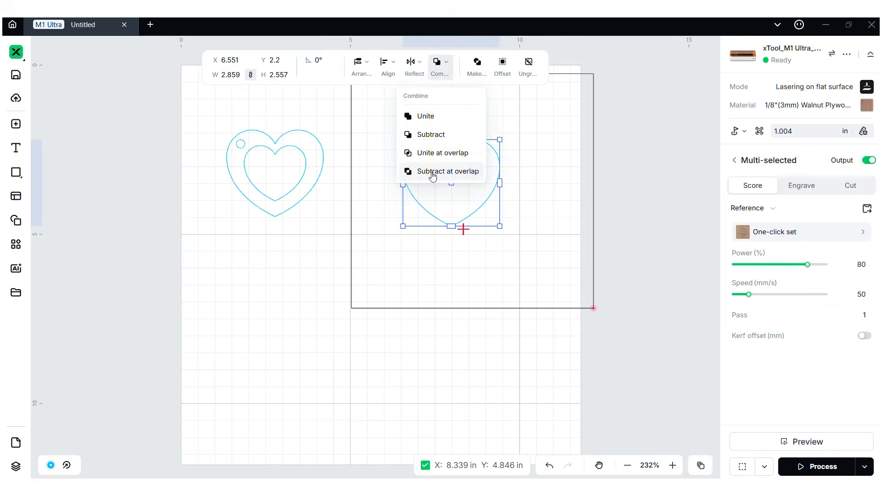
click(432, 173)
click(315, 252)
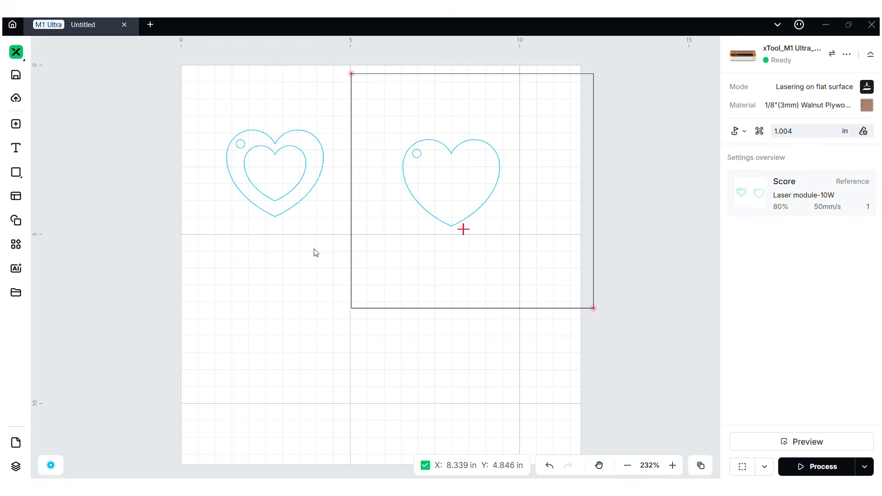
- Move the plain heart to about X 5.48, Y 1.92 in, and test-fit the double heart over it before returning that to about X 1.15 in
drag(456, 197, 421, 183)
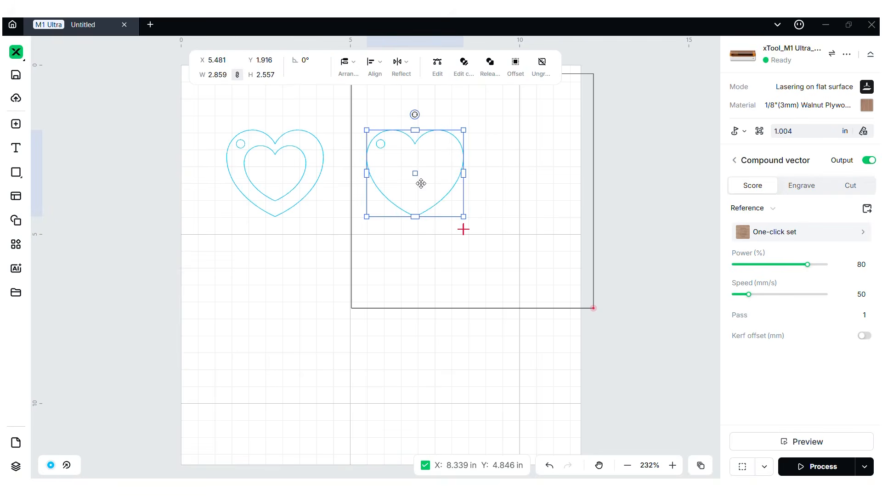
drag(299, 152, 437, 148)
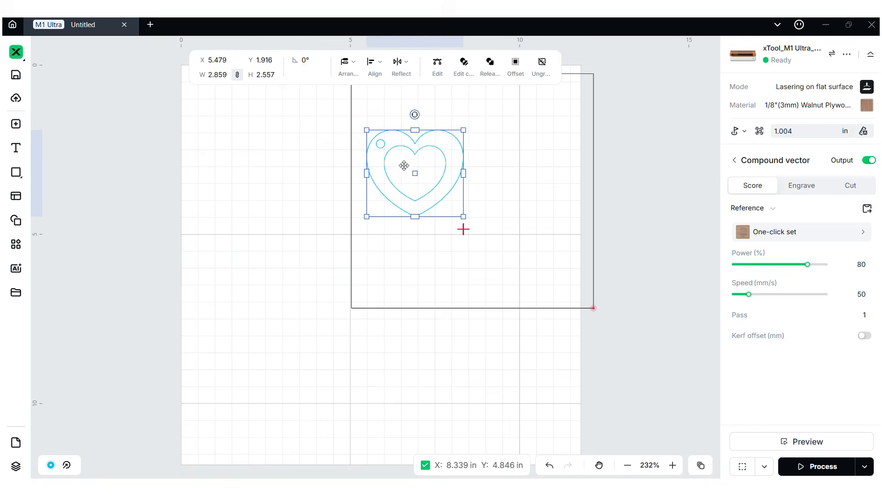
drag(431, 166, 286, 168)
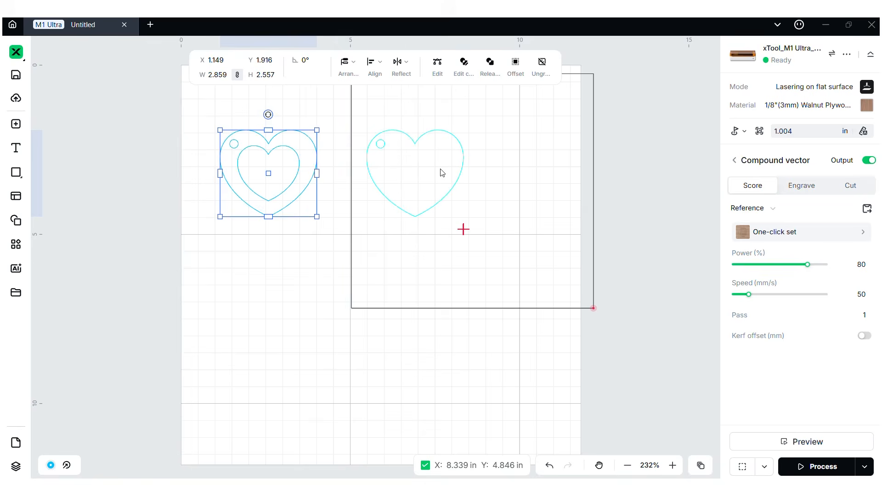
- Add the text "Mom" below the double heart at about X 2.43, Y 5.2 in, with a separate text "Est 2025" beneath it
click(17, 151)
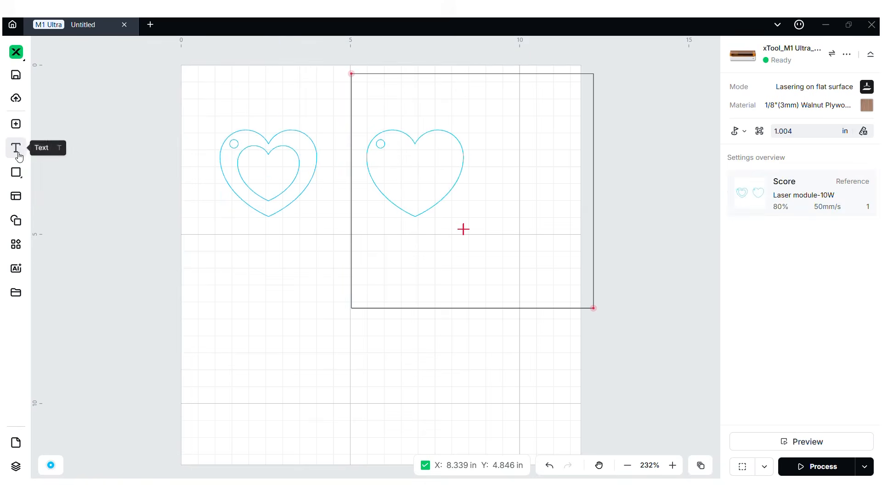
click(408, 276)
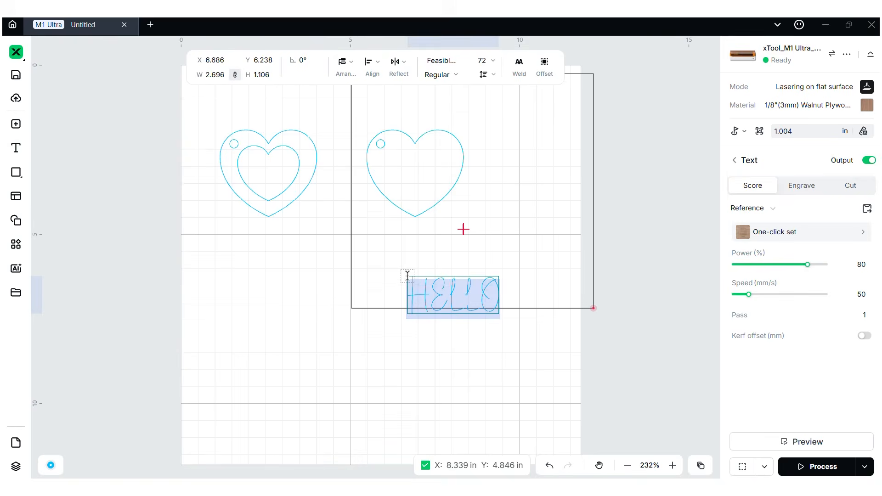
text(Mom)
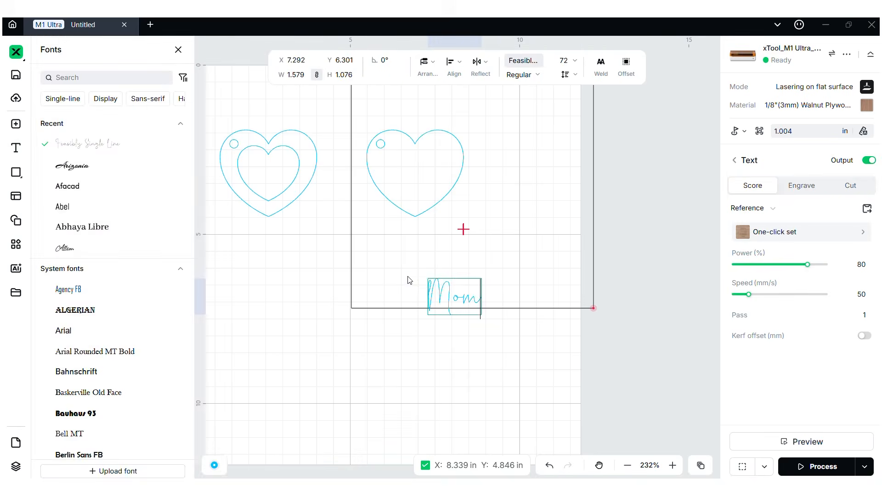
drag(470, 297, 306, 260)
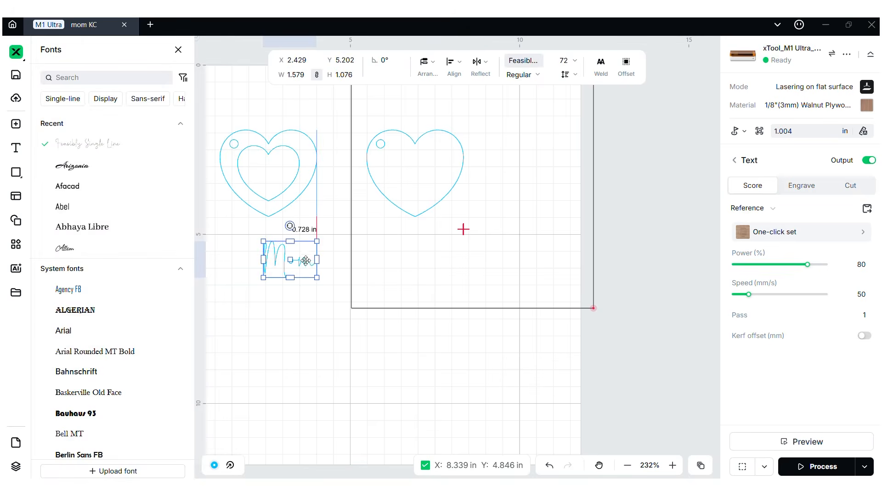
click(298, 317)
click(16, 148)
click(270, 312)
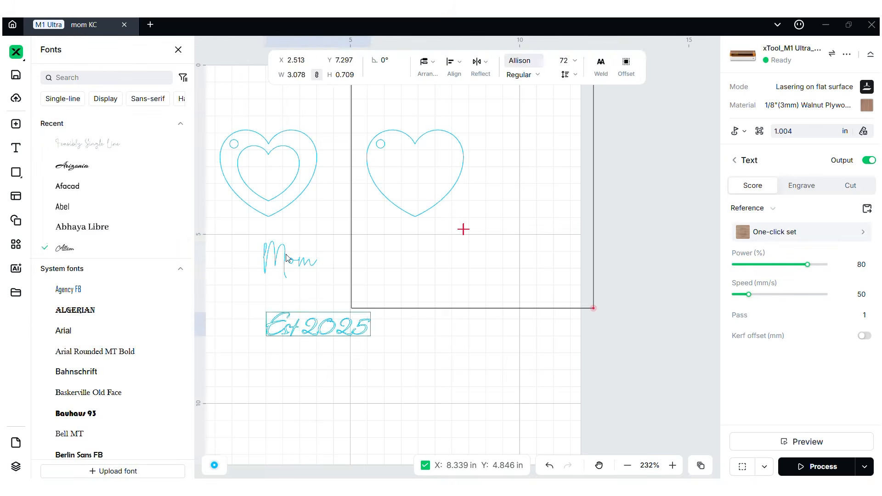
- Set the font of "Mom" to Allison and the font of "Est 2025" to Afacad
click(279, 258)
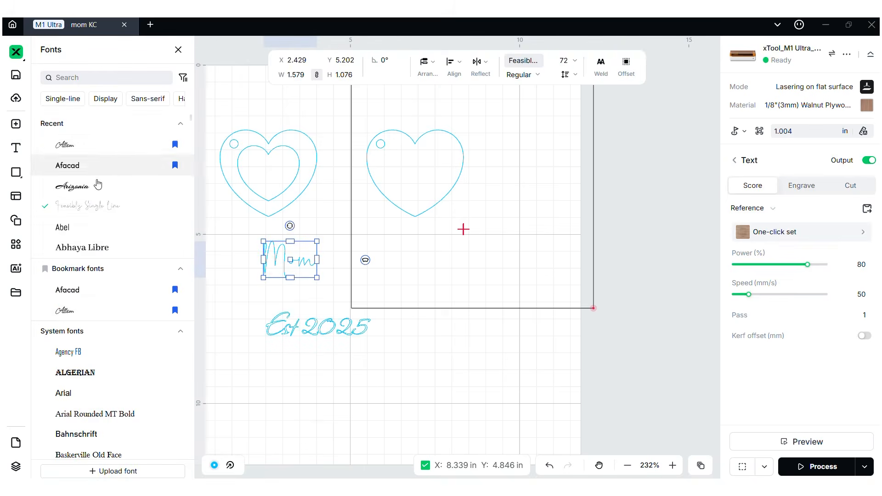
click(137, 149)
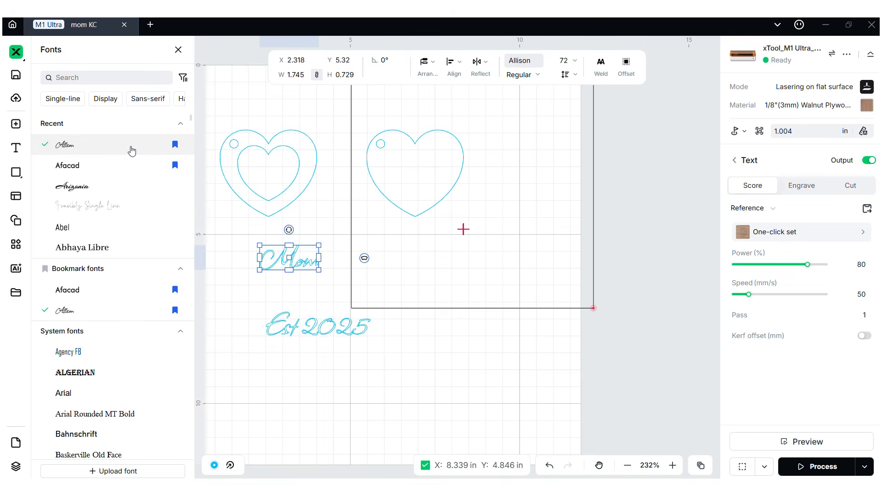
click(340, 327)
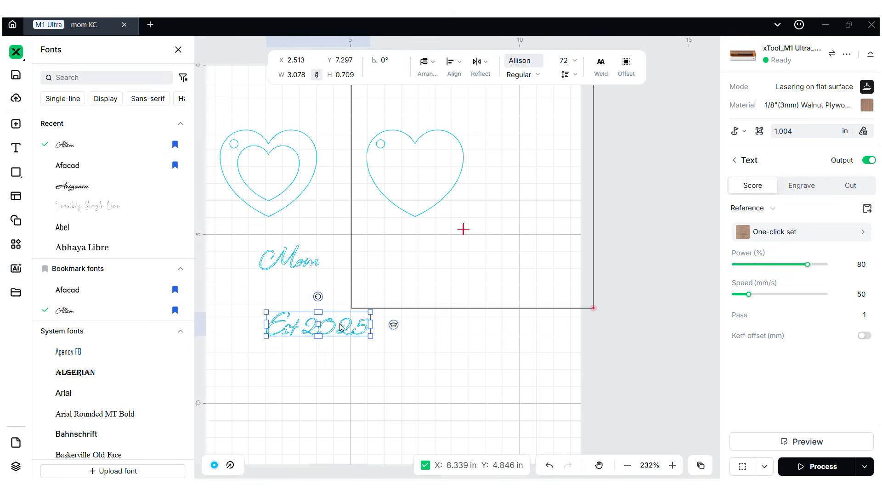
click(140, 165)
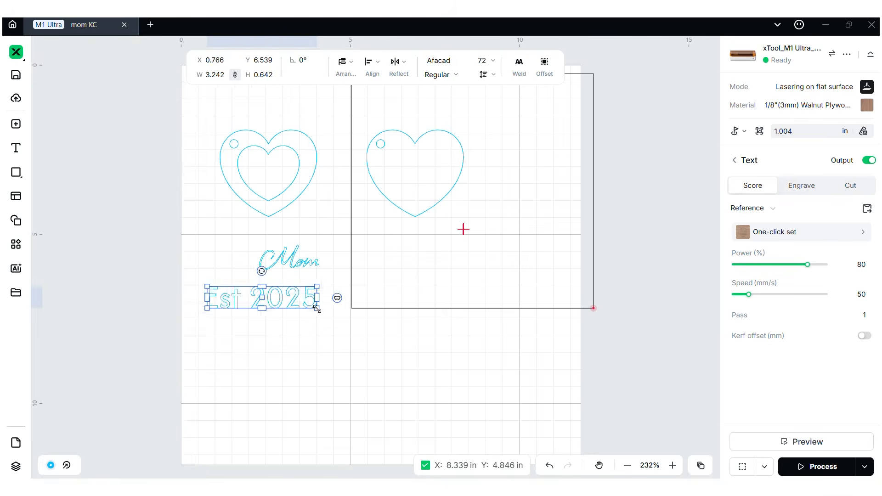
- Fit "Est 2025" closely beneath "Mom" at about the same width, in the empty area below the double heart
drag(317, 308, 262, 295)
drag(298, 269, 242, 274)
click(295, 335)
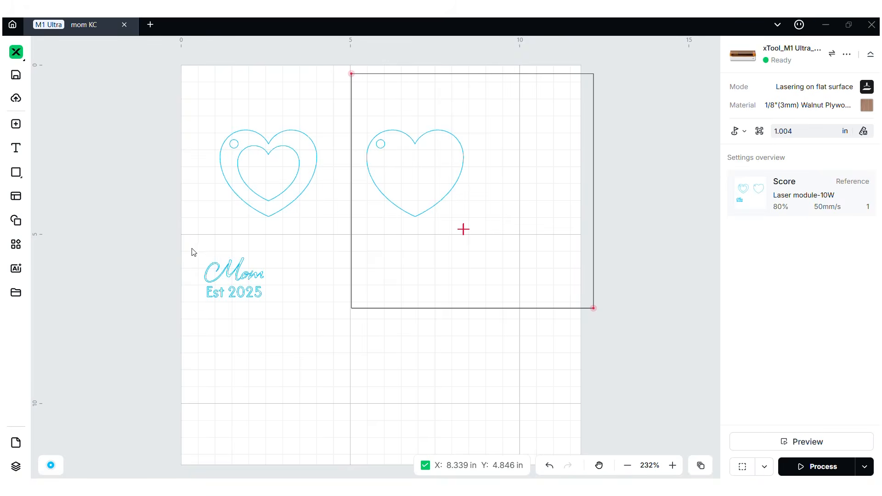
- Align "Mom" and "Est 2025" on their horizontal centre and set both texts to Engrave
drag(192, 253, 279, 349)
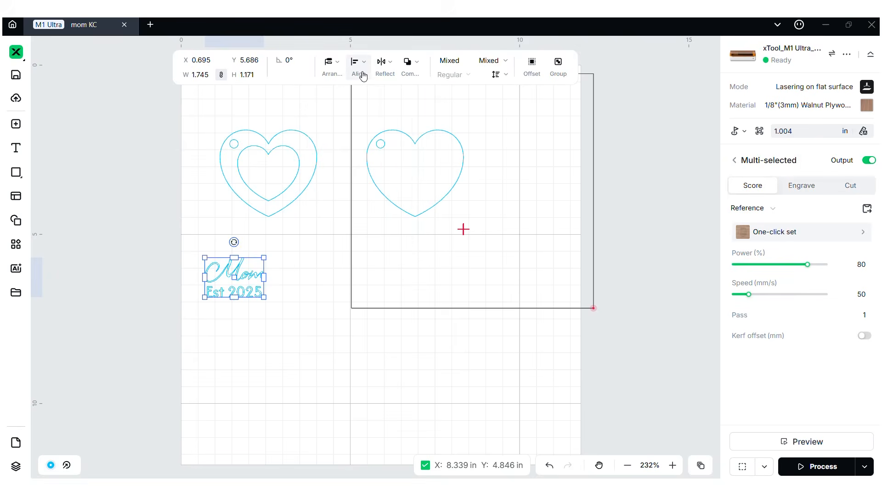
click(363, 75)
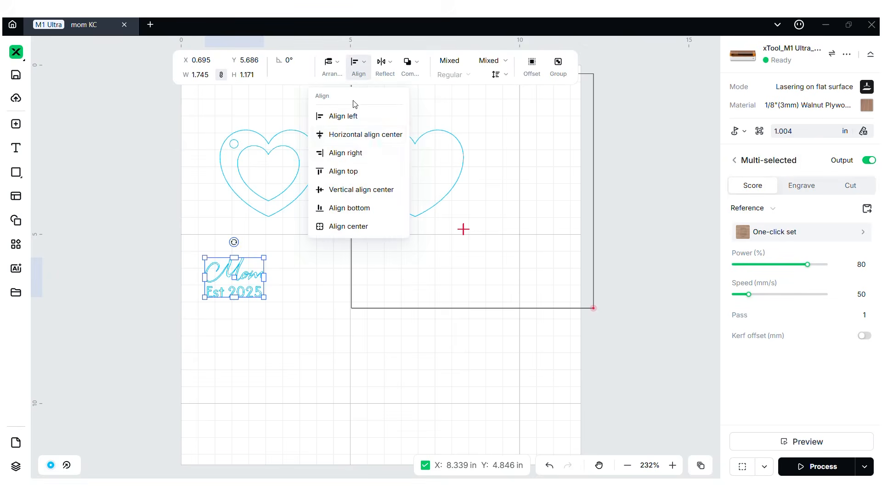
click(365, 139)
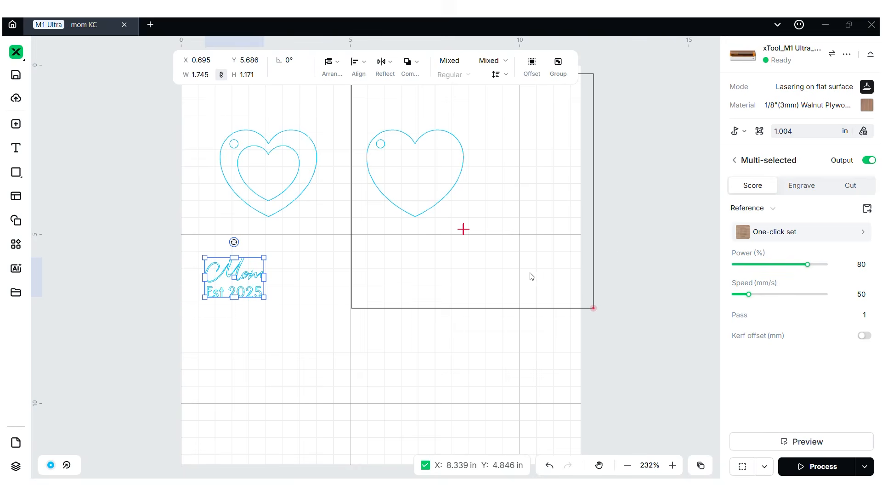
click(814, 186)
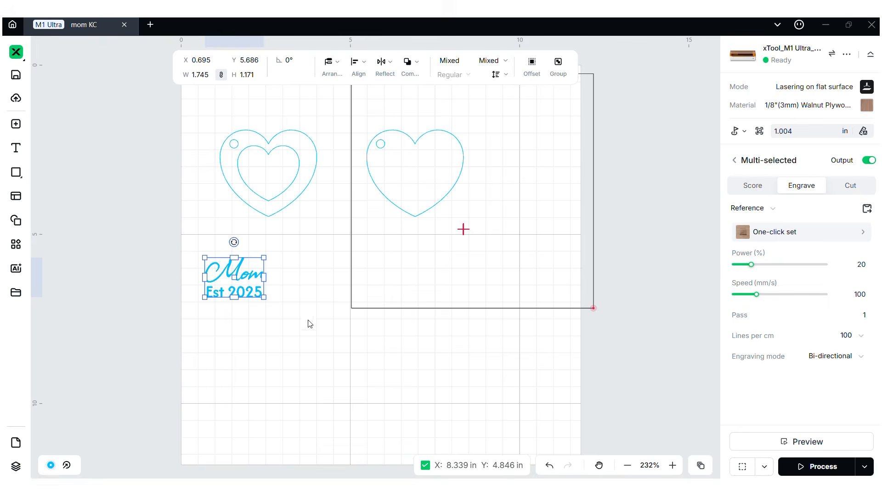
- Unite "Mom" and "Est 2025" into a single engraving object
click(410, 65)
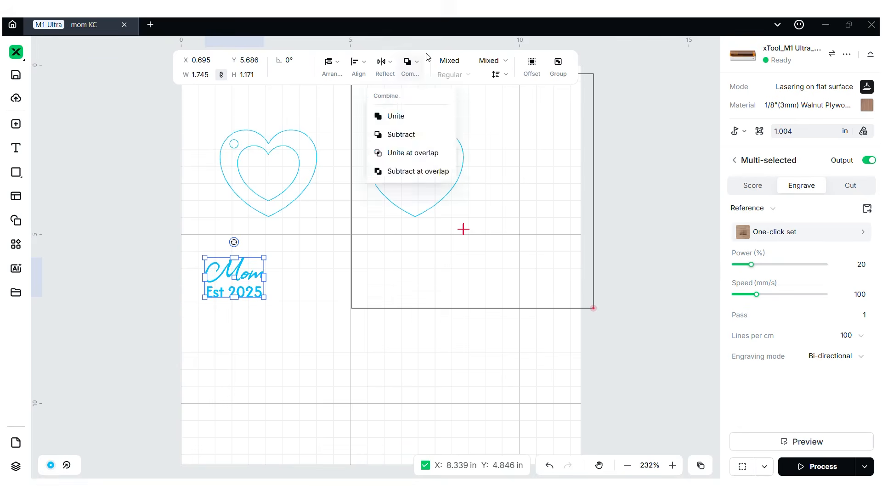
click(396, 116)
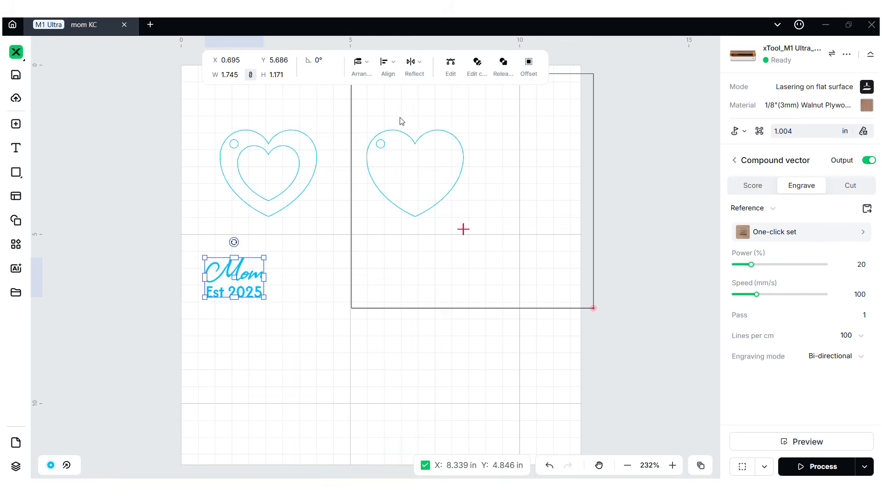
click(303, 295)
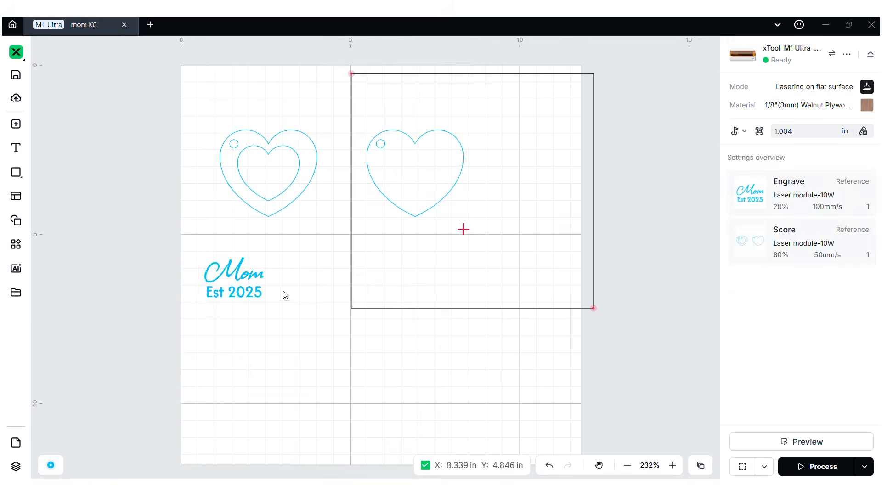
- Try the united text inside the inner heart at about 1.17 by 0.78 in, and move it into the plain heart at about X 6.33, Y 2.8 in
drag(252, 293, 275, 177)
click(311, 265)
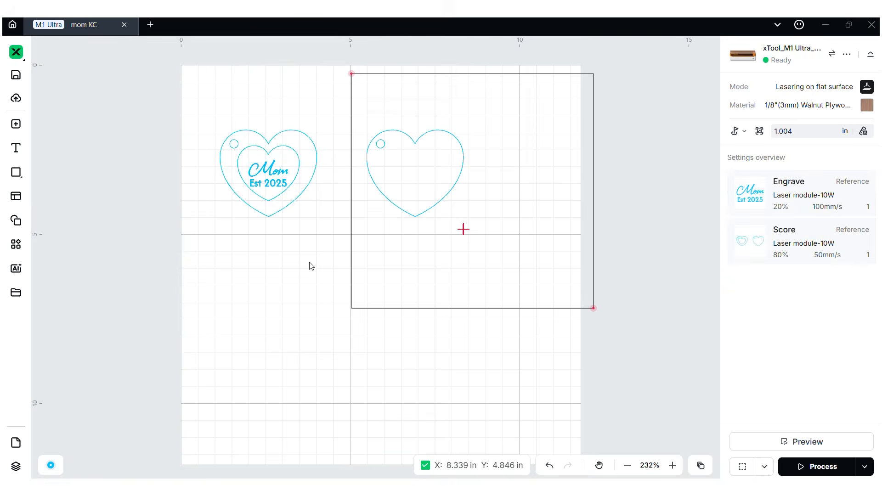
drag(276, 174, 415, 176)
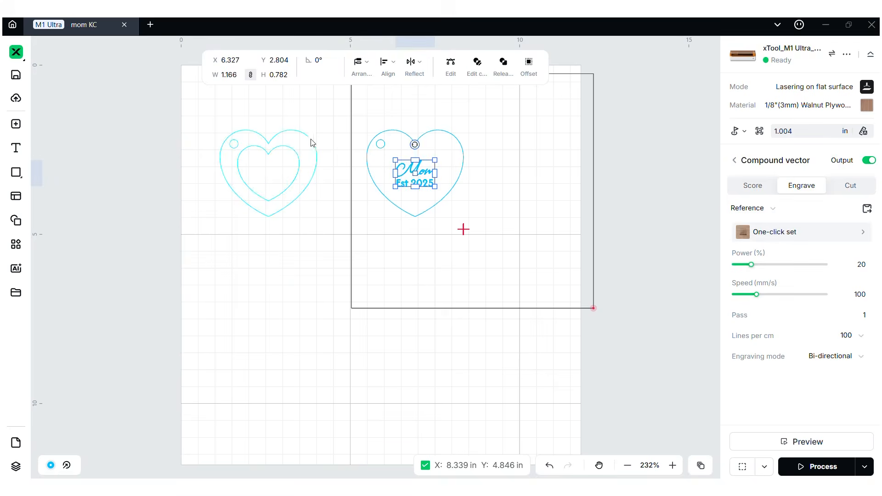
- Lay the double heart over the plain heart and nudge the united text up to about Y 2.73 in, centring it within the inner heart
drag(309, 142, 443, 140)
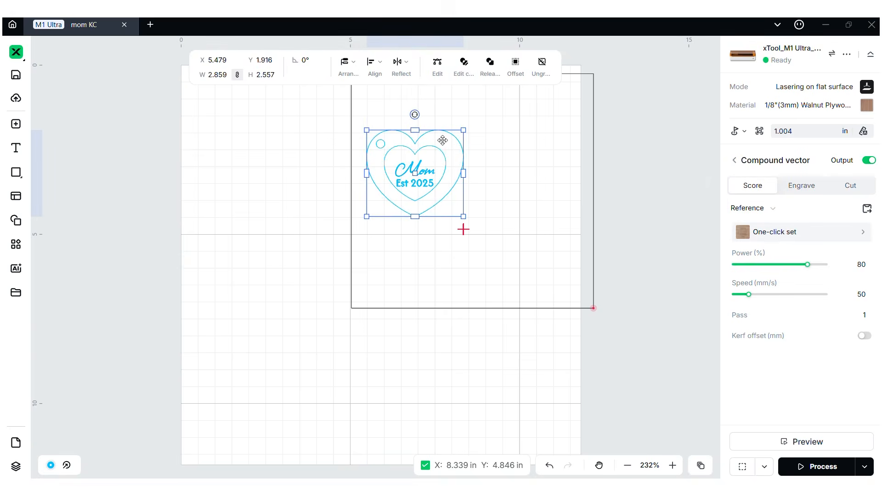
click(423, 175)
drag(424, 175, 423, 173)
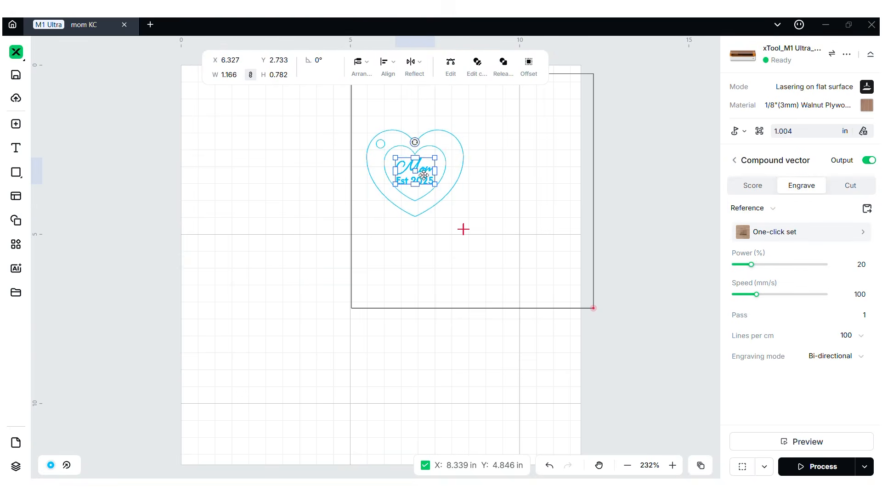
click(485, 202)
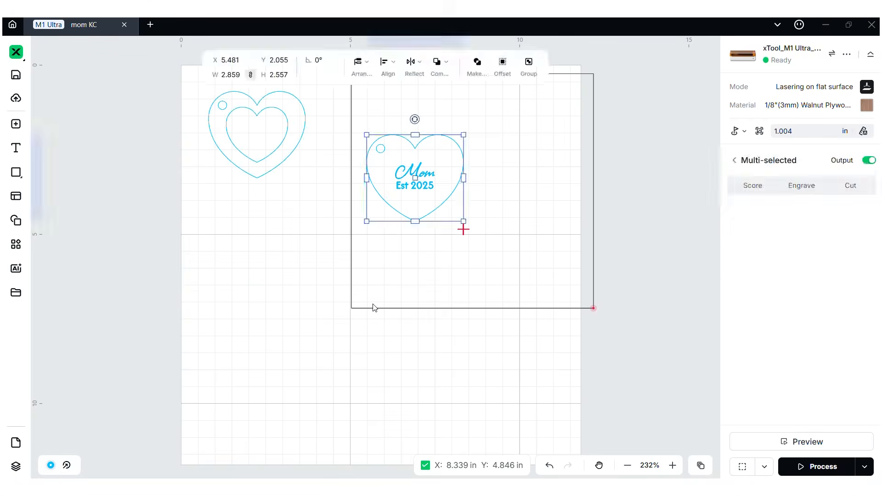
click(373, 304)
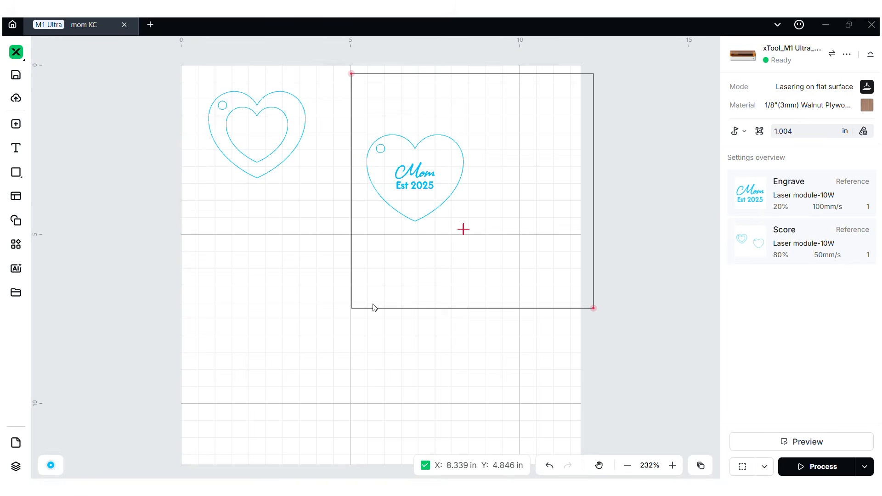
- Move the double heart to the yellow layer
click(248, 161)
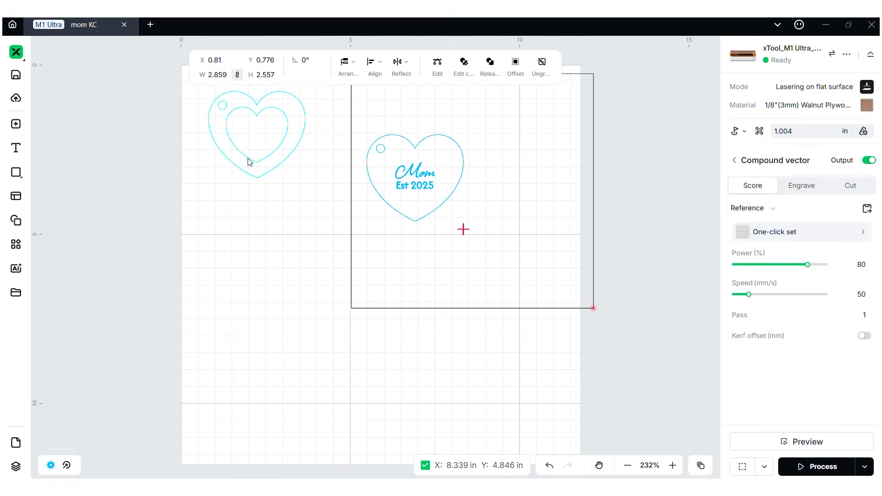
right_click(248, 158)
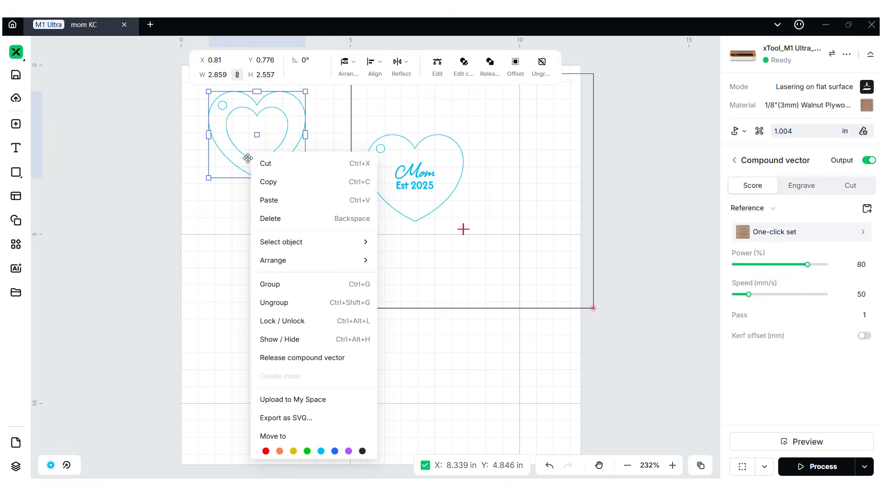
click(295, 452)
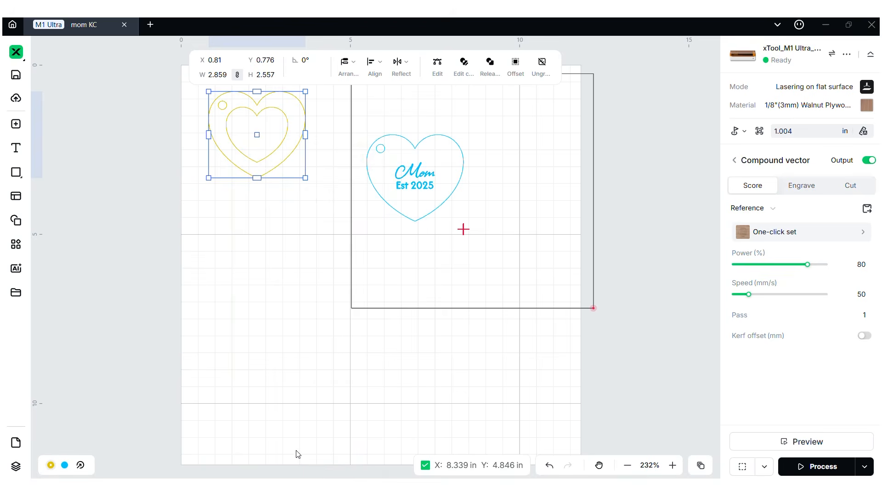
scroll(298, 445, down, 1)
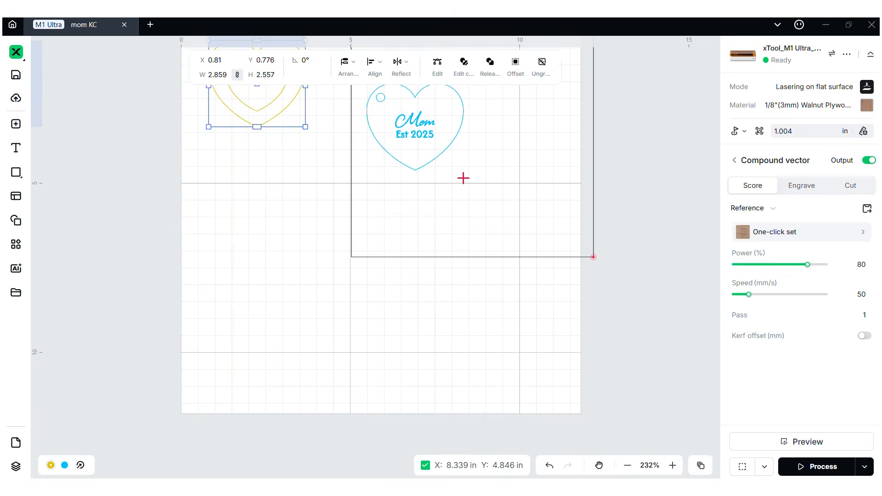
click(212, 330)
- Move the "Mom Est 2025" engraving text to the black layer
click(423, 119)
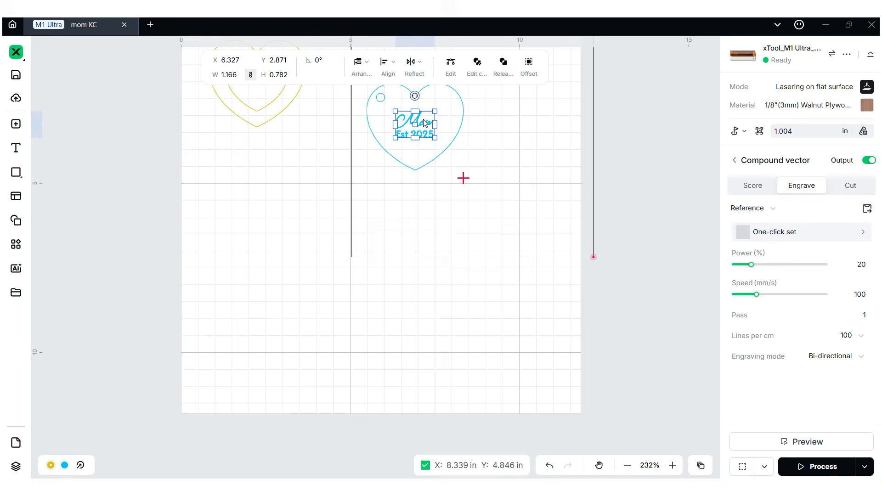
right_click(423, 119)
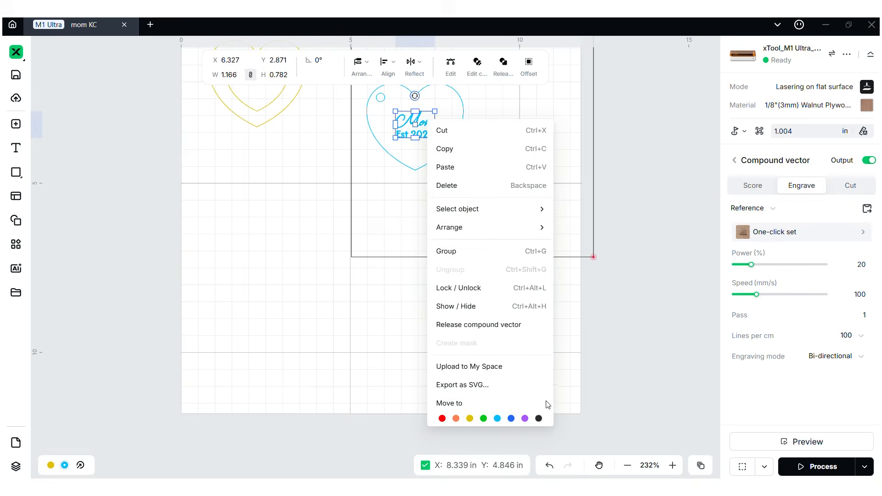
click(539, 418)
click(549, 214)
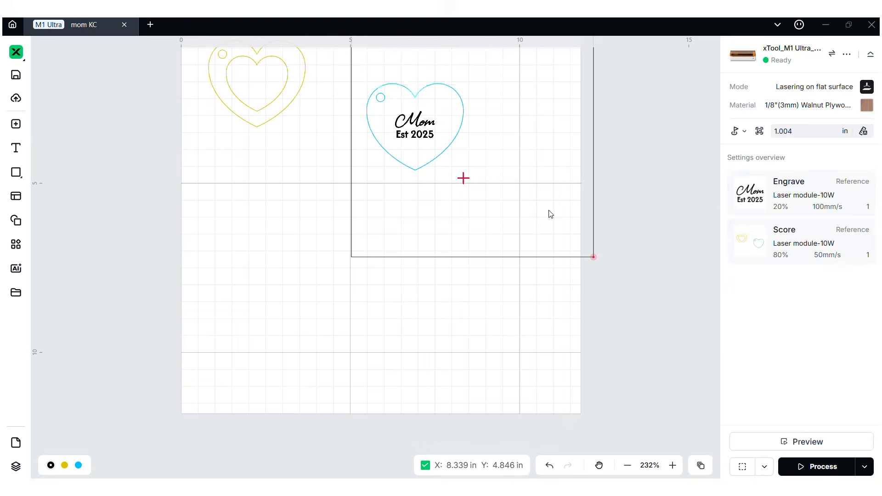
- Move the plain heart around the text to the red layer
click(463, 105)
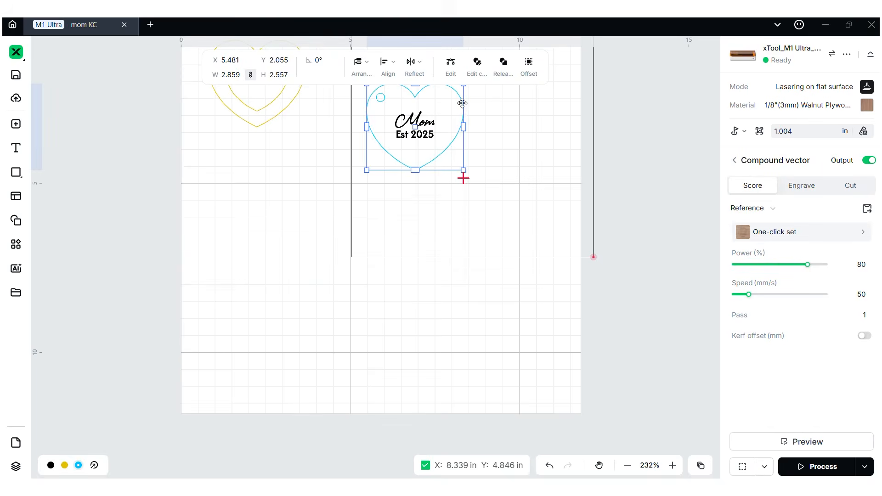
right_click(462, 103)
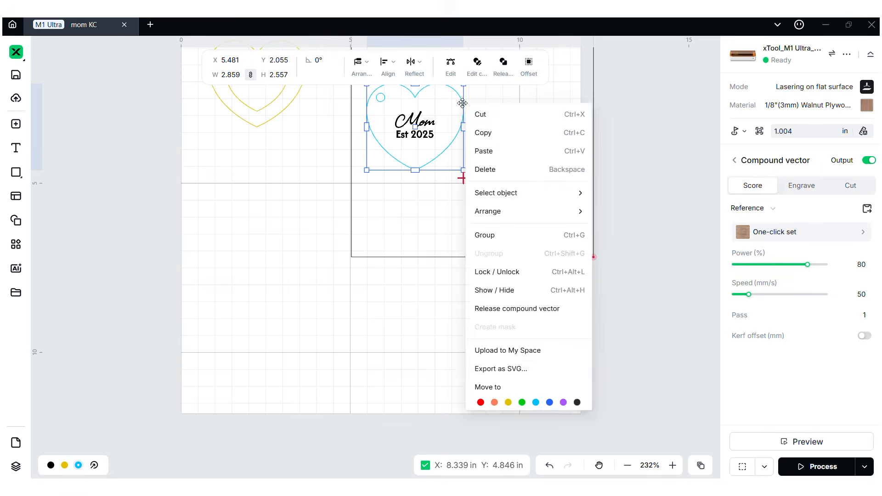
click(480, 404)
click(307, 262)
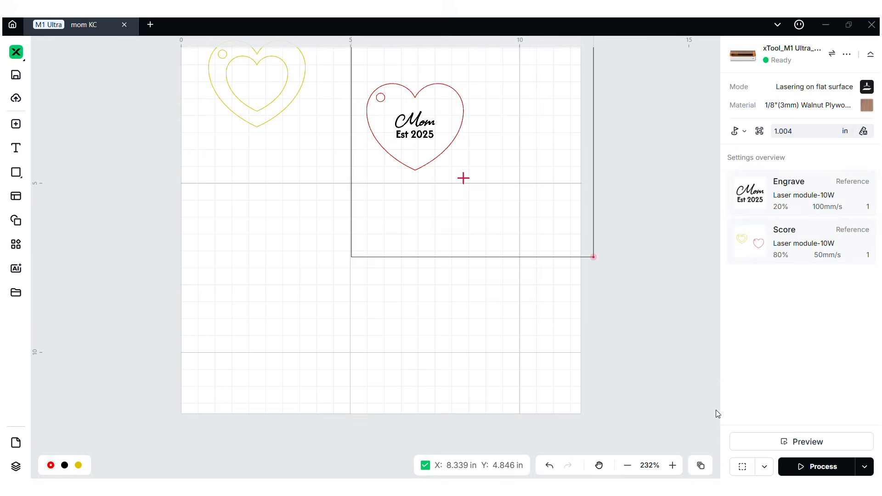
- Open the layer and object list and check which objects belong to the Red and Black layers
click(599, 466)
drag(247, 198, 245, 244)
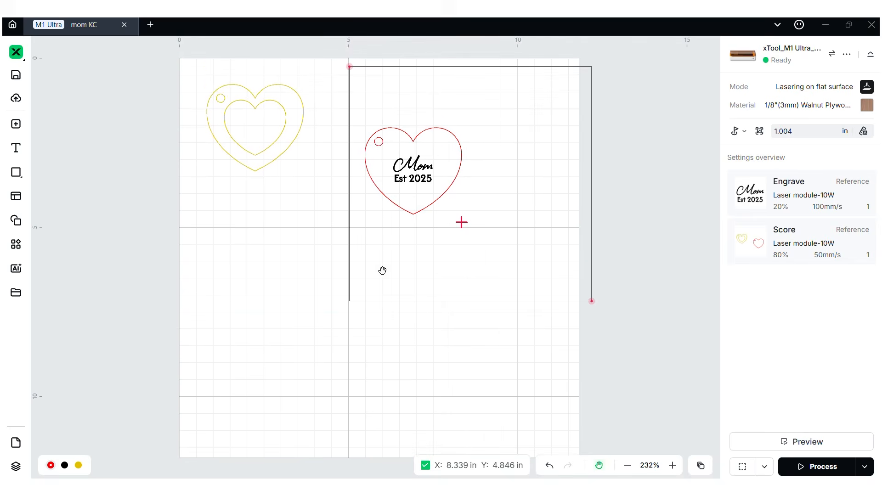
click(603, 464)
click(18, 467)
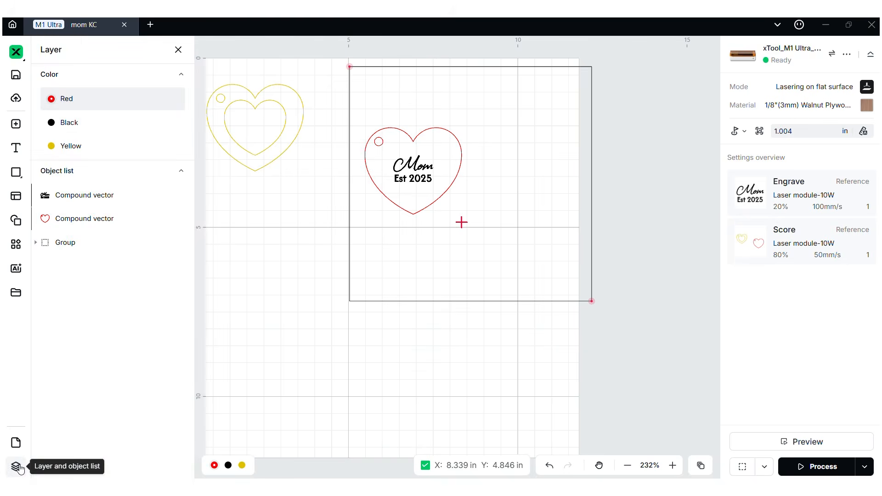
click(83, 112)
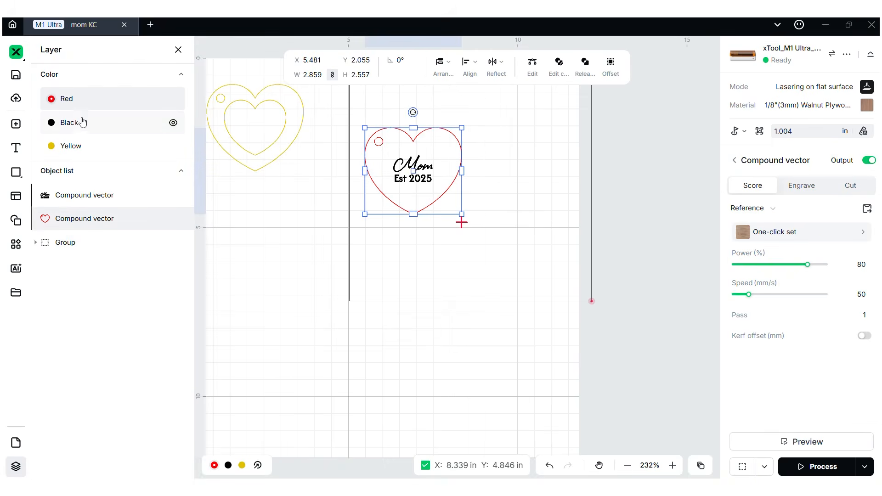
click(83, 127)
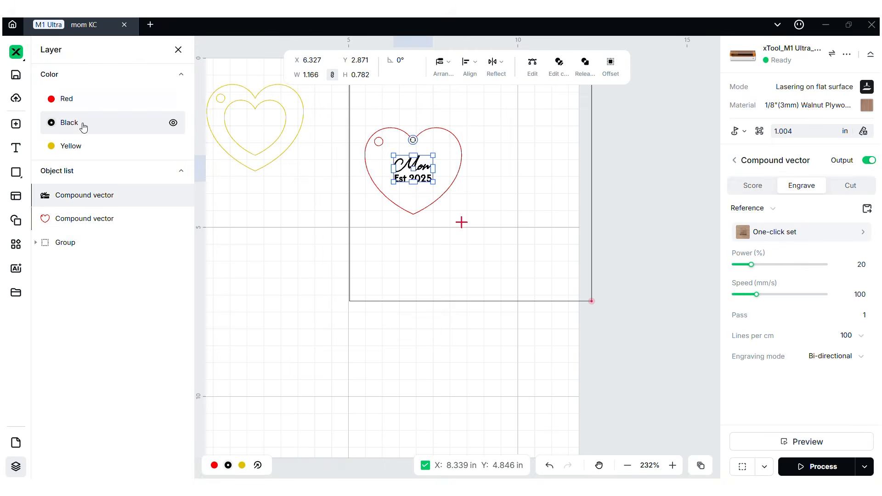
- Set the Yellow layer's double heart to Cut and review its One-click set chart for 1/8" walnut plywood
click(80, 147)
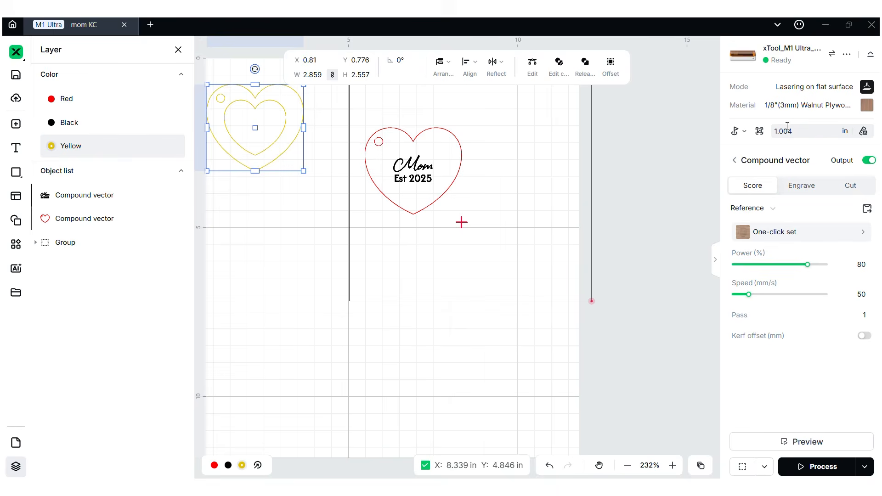
click(853, 186)
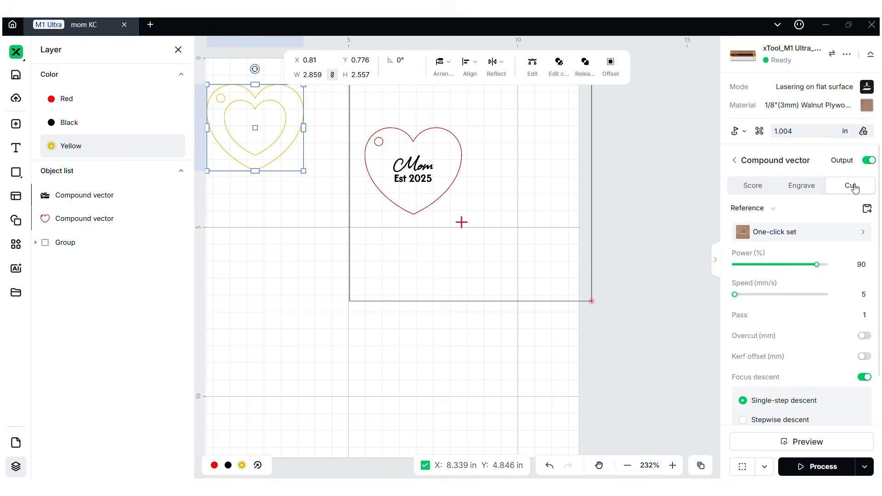
click(839, 236)
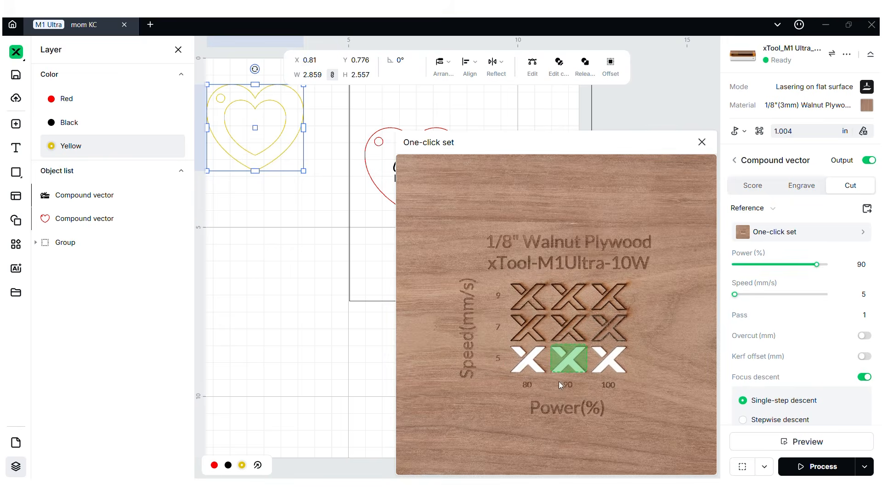
click(702, 142)
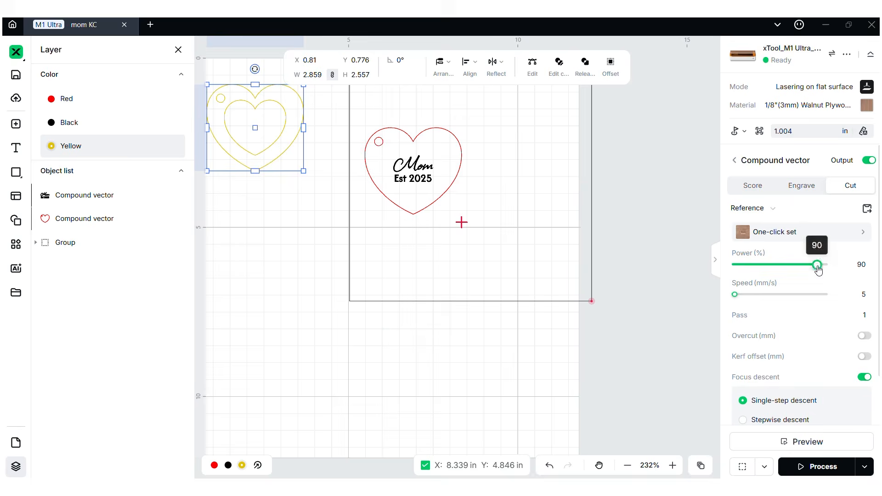
- Set the double heart's cutting power to 90% and its passes to 2
click(777, 265)
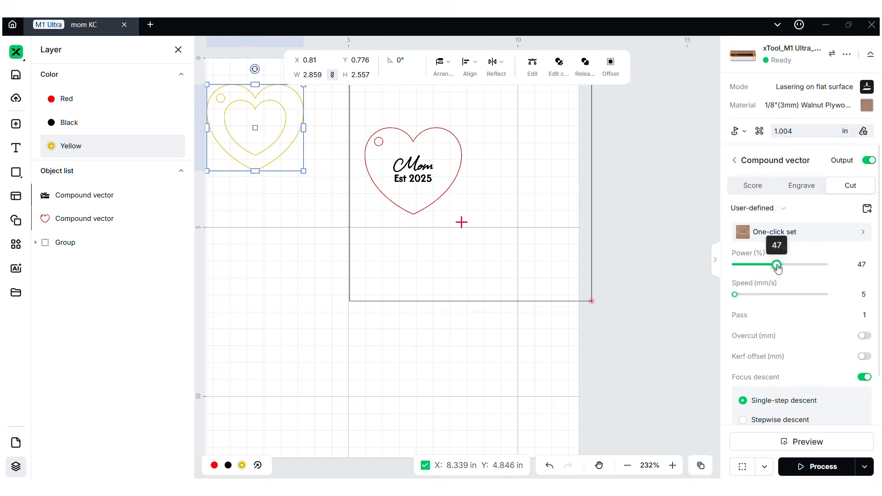
click(863, 265)
text(90)
key(Tab)
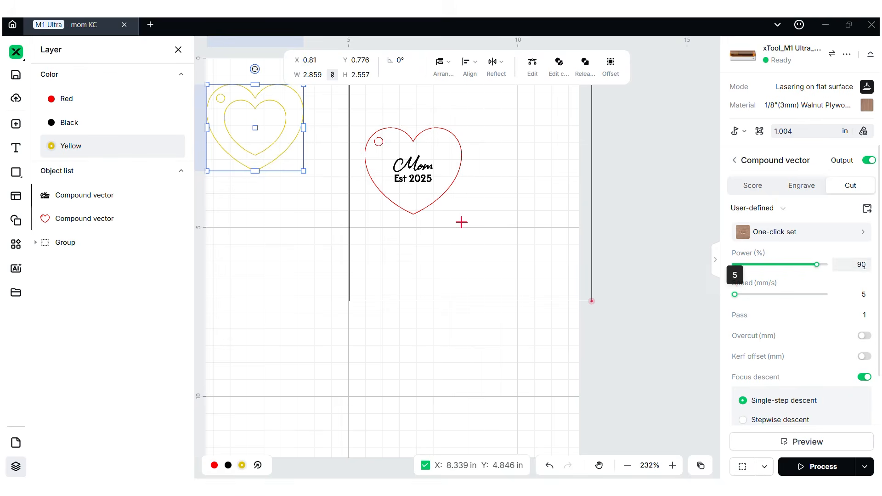
click(867, 314)
text(2)
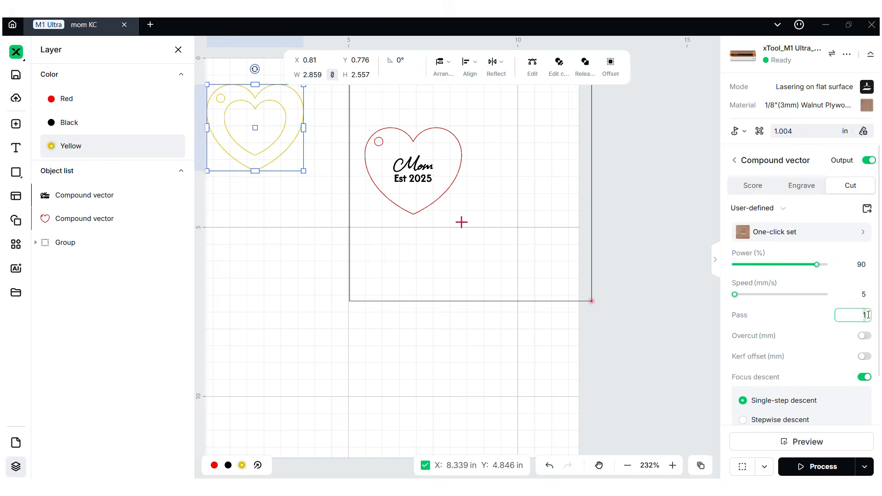
click(820, 314)
scroll(841, 373, down, 3)
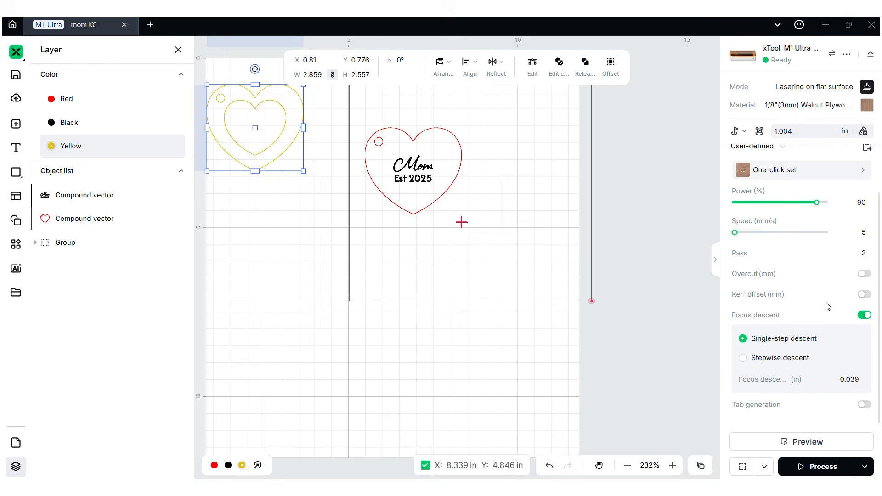
- Set the Red layer's heart to Cut and turn off output for both the red heart and the black text
click(119, 108)
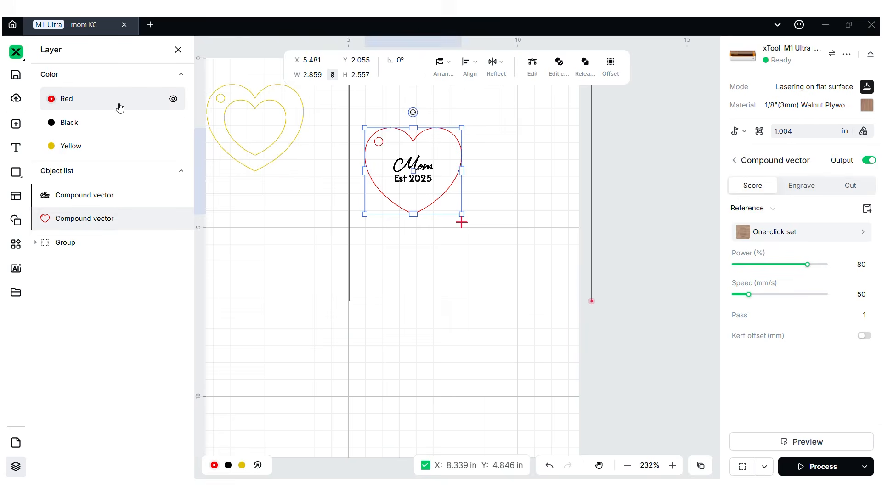
click(849, 186)
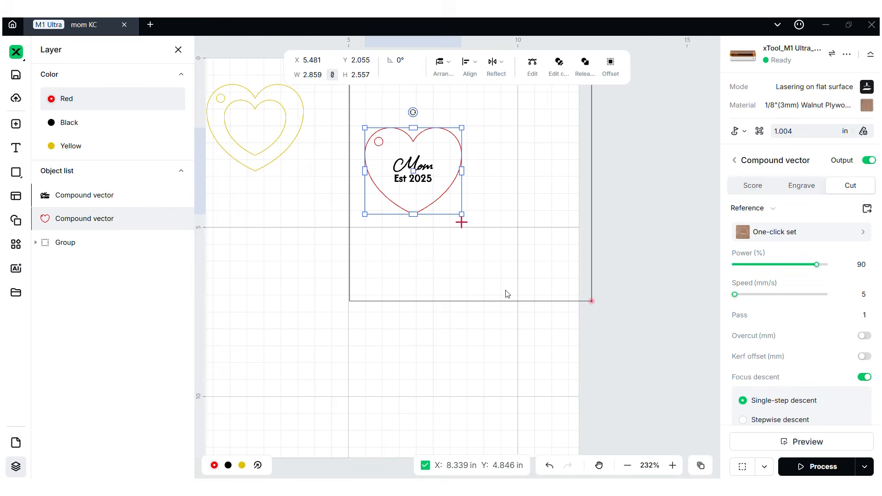
click(870, 161)
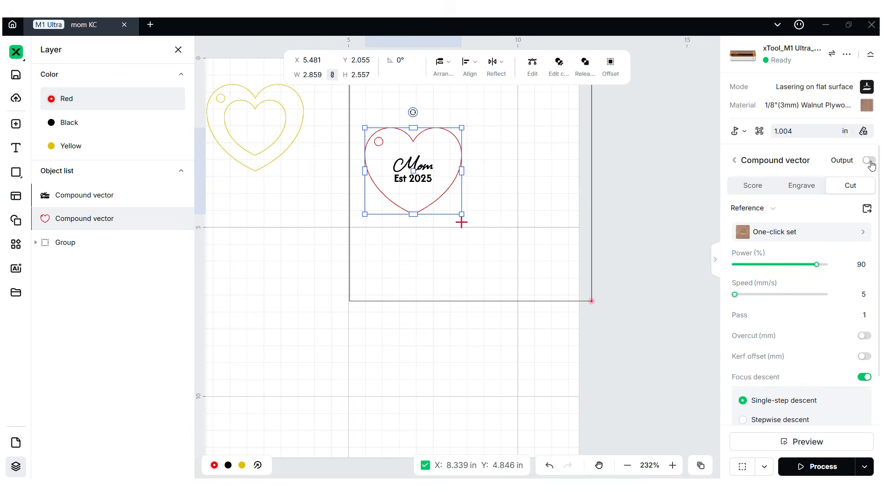
click(124, 125)
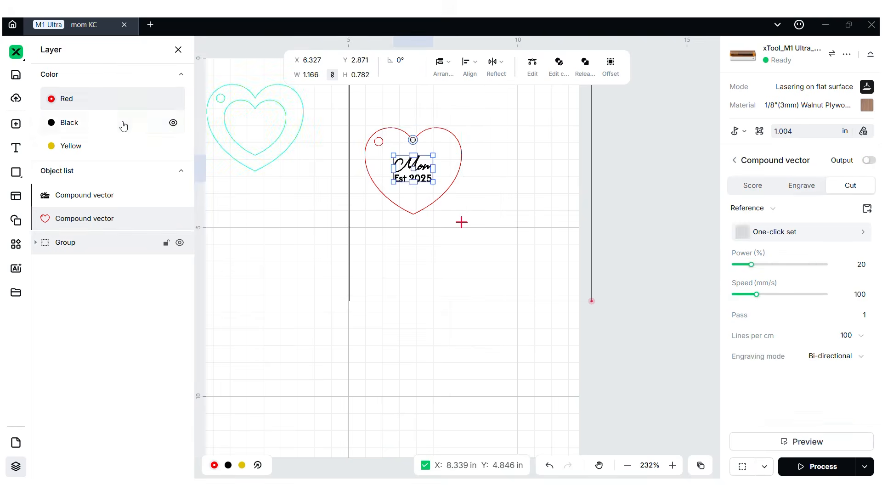
click(871, 161)
- Move the red heart and text out of the framed area to about X -0.62, Y 7.73 in, and the double heart into it at X 5.479, Y 0.248 in
drag(369, 100, 231, 375)
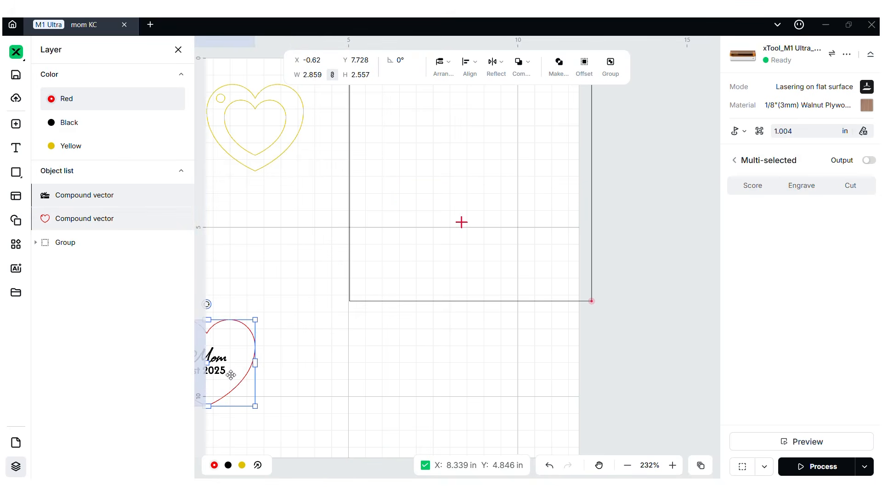
click(273, 97)
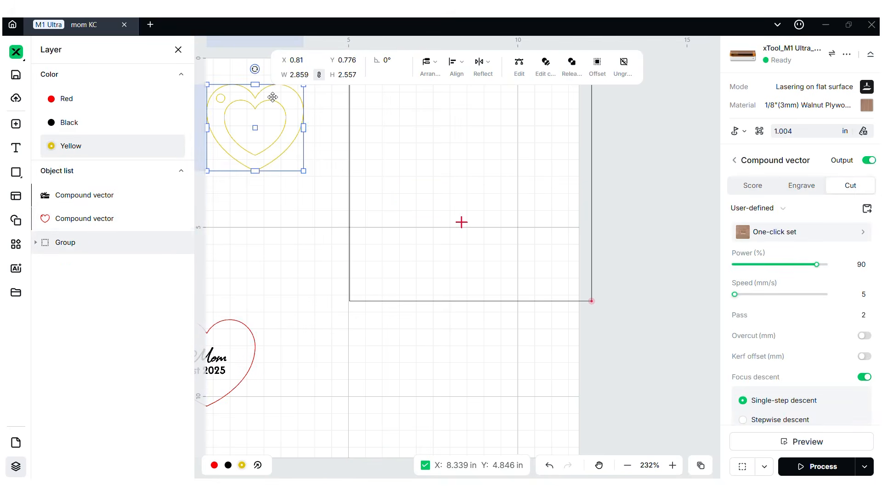
drag(288, 120, 447, 99)
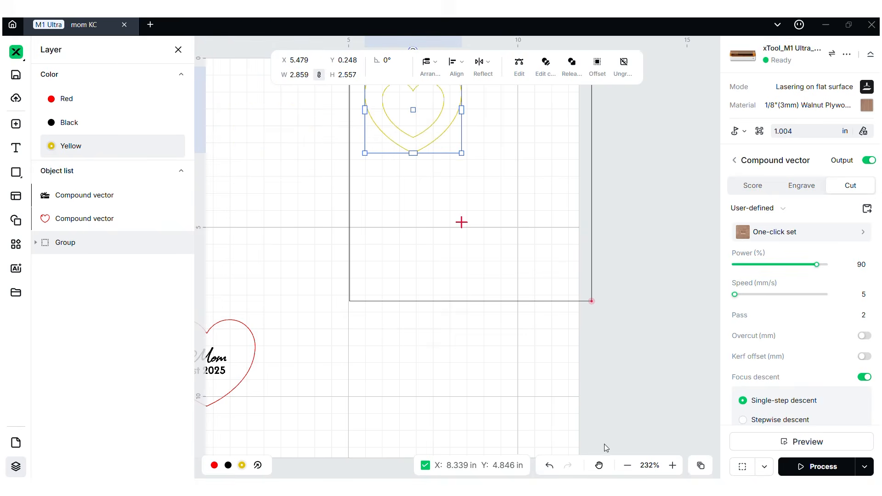
click(598, 465)
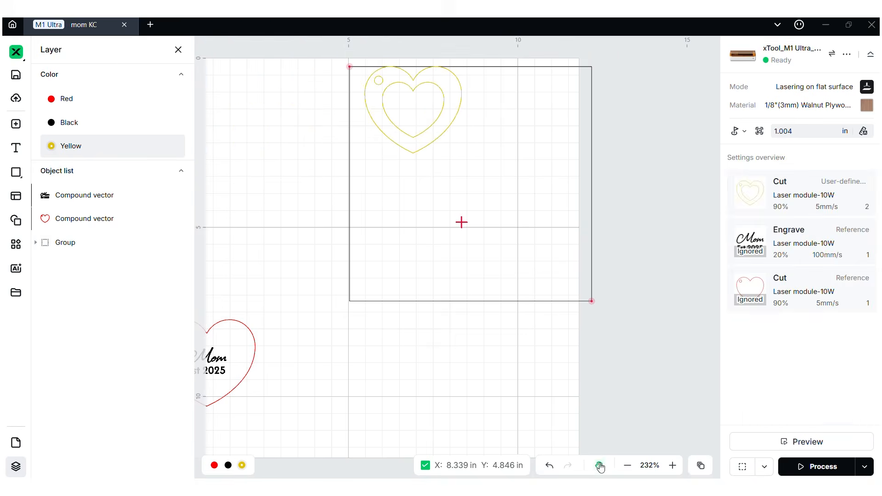
- Reposition the yellow double heart inside the upper corner of the framed area at X 5.221, Y 0.533 in
drag(642, 88, 658, 214)
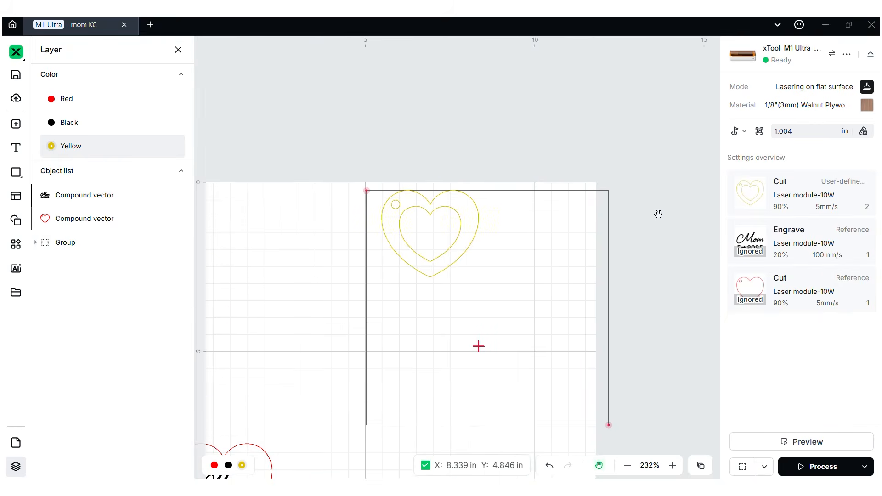
click(598, 464)
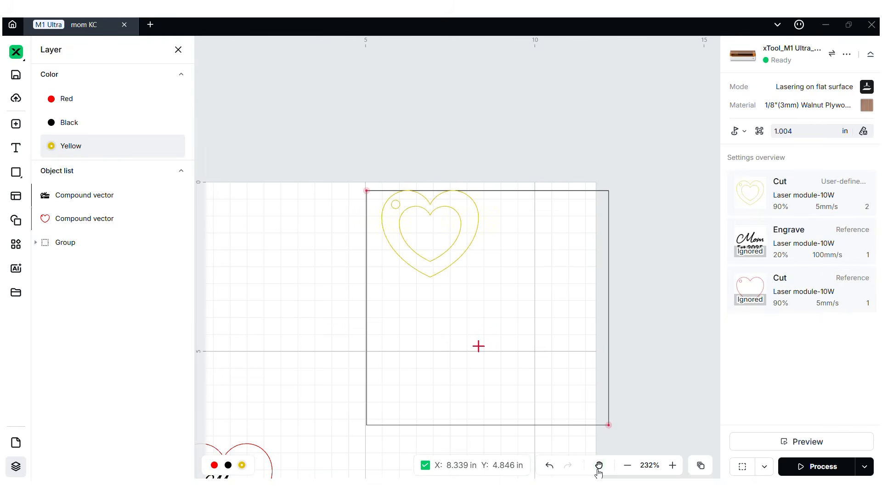
click(422, 227)
drag(419, 223, 411, 233)
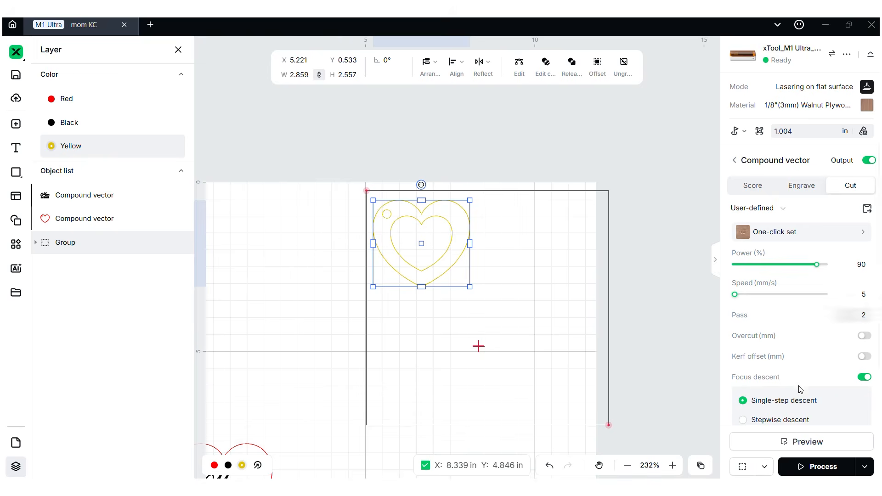
- Run Framing for the double heart's position on the material and start processing its cut job
click(747, 470)
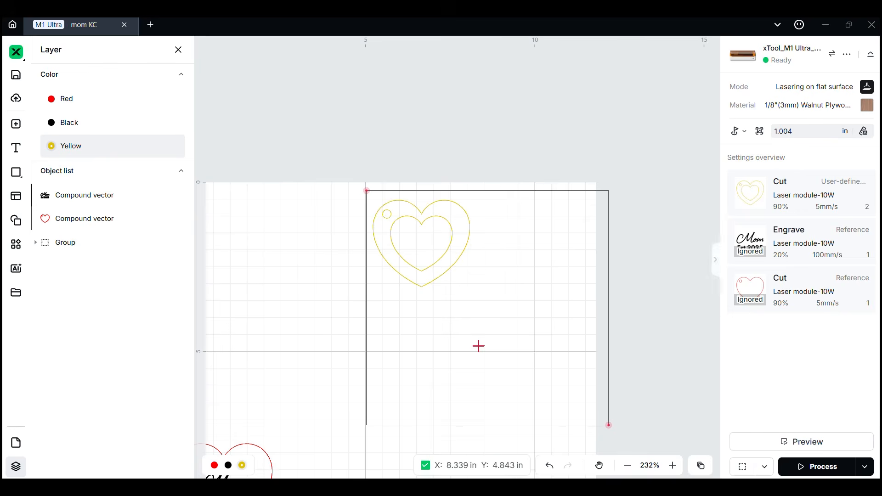
click(813, 467)
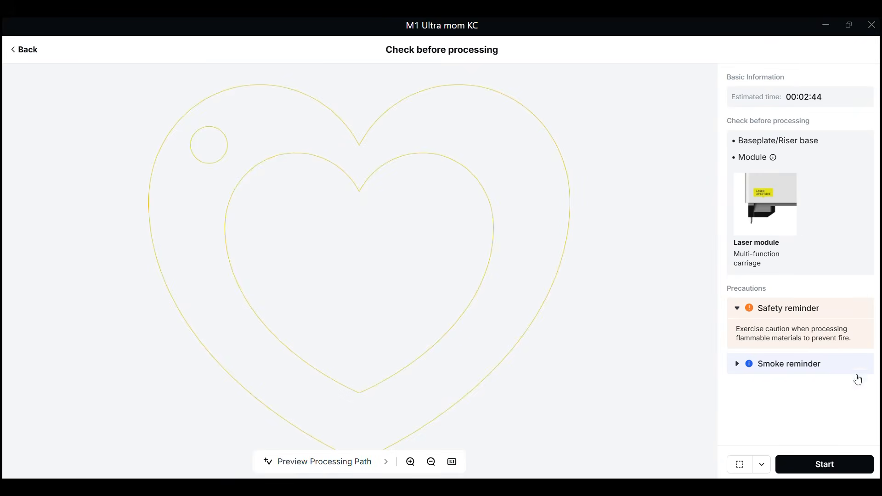
click(829, 468)
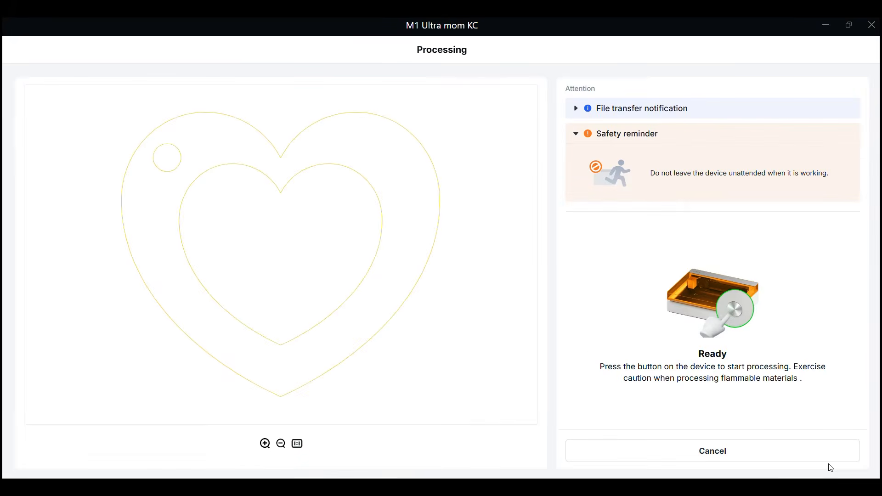
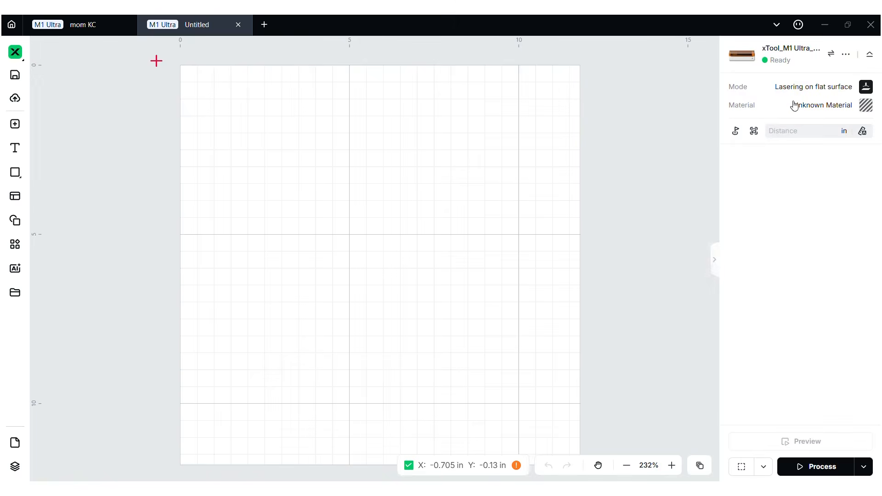
- Set the new project to multi-module processing with Colored Cardstock-9oz as the material
click(814, 89)
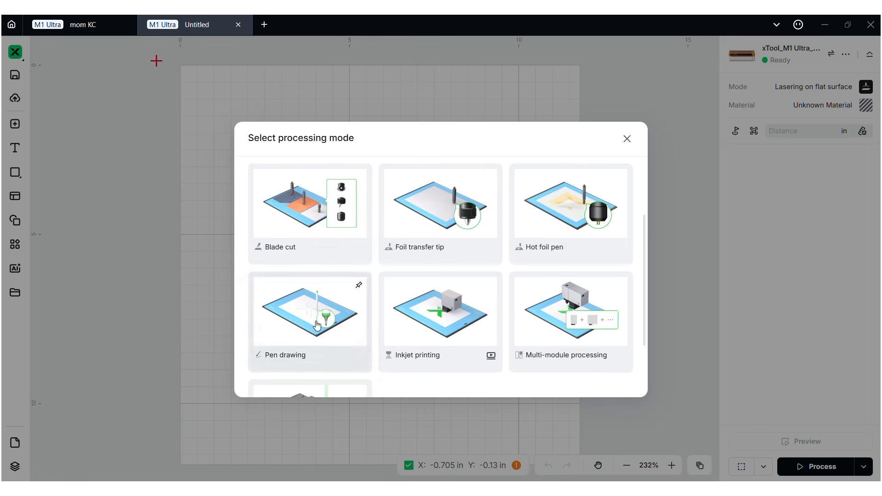
click(552, 306)
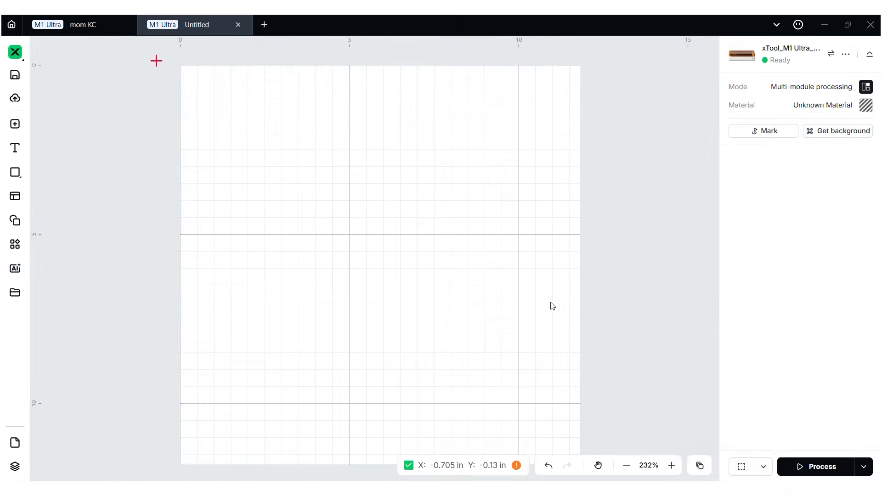
click(843, 110)
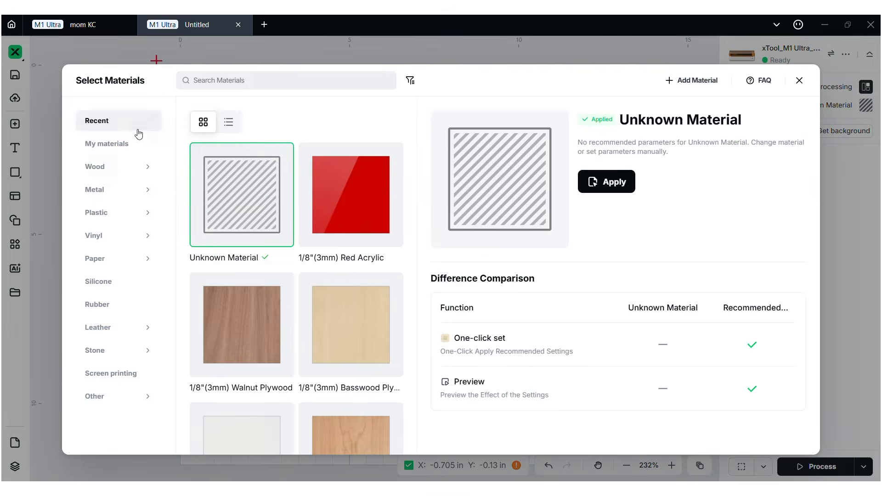
scroll(296, 299, down, 5)
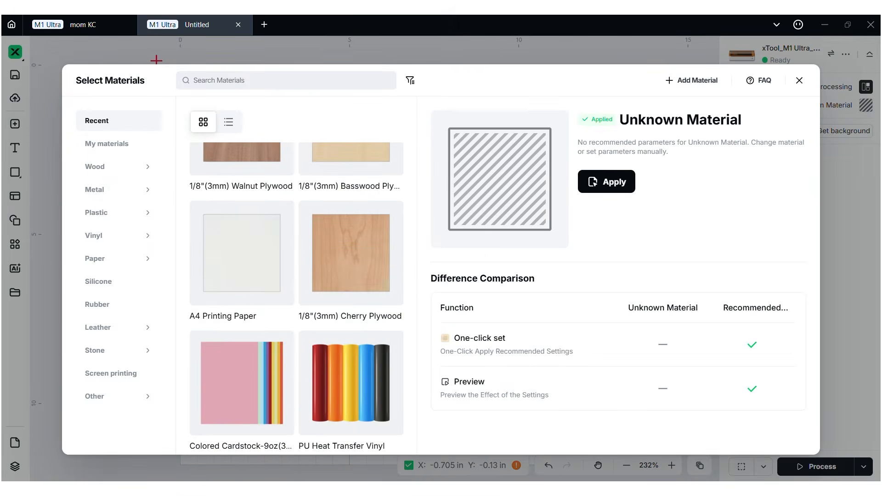
scroll(296, 298, down, 3)
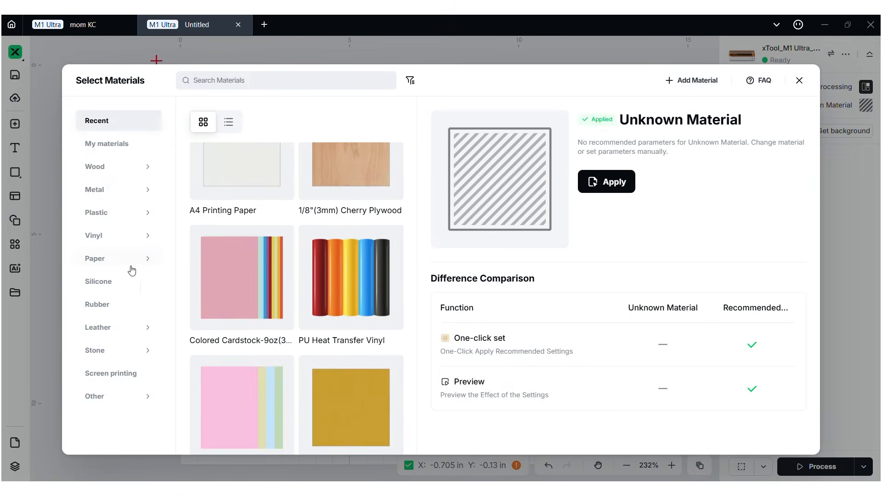
click(214, 276)
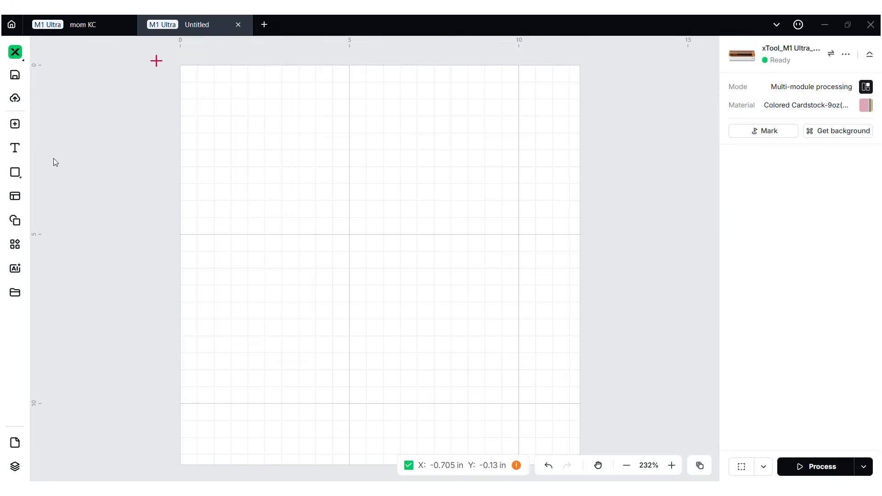
- Draw a large rectangle about 9.37 by 5.5 in on the upper part of the canvas
click(15, 172)
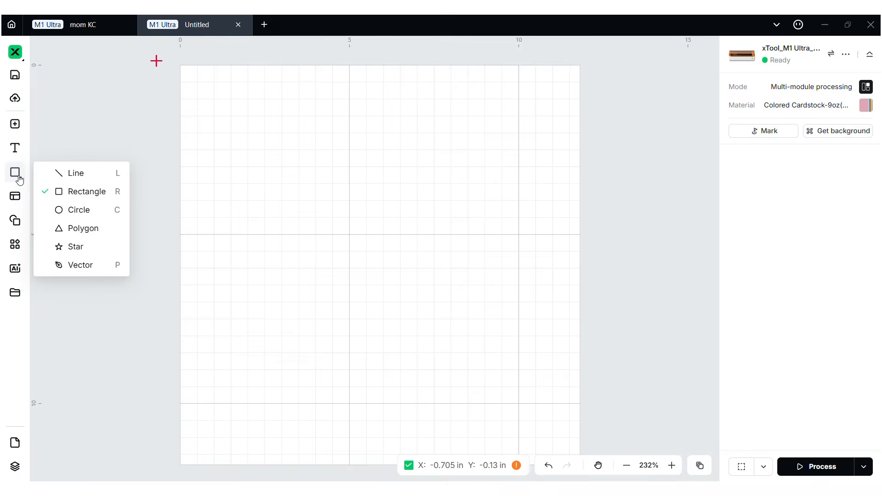
click(63, 192)
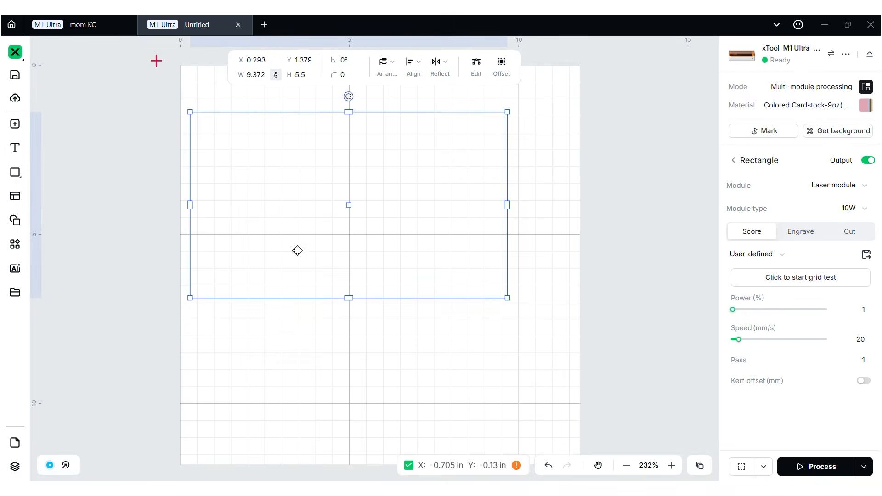
click(15, 220)
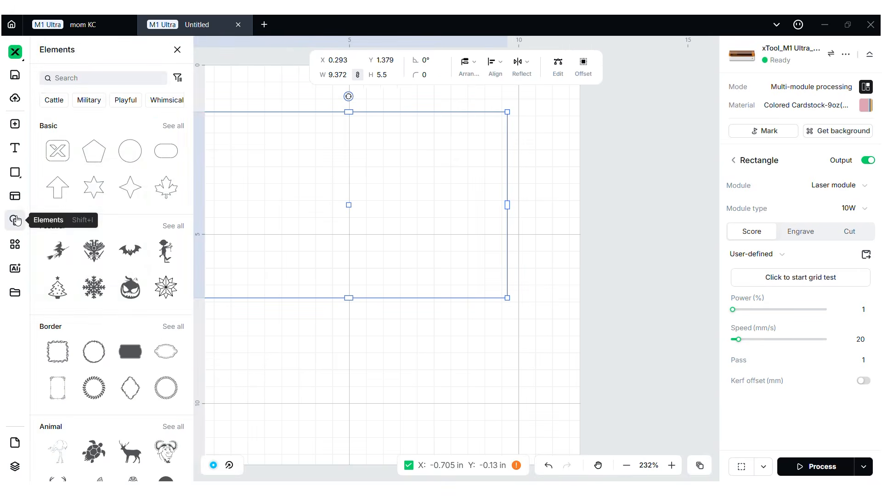
- Draw a second, upright rectangle about 5.54 in high and place it over the large one at about X 5.13, Y 1.65 in
click(11, 173)
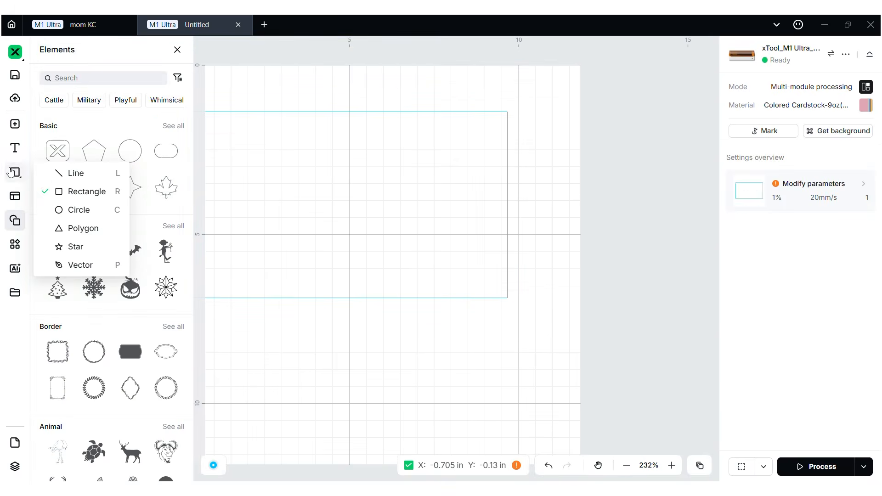
click(58, 192)
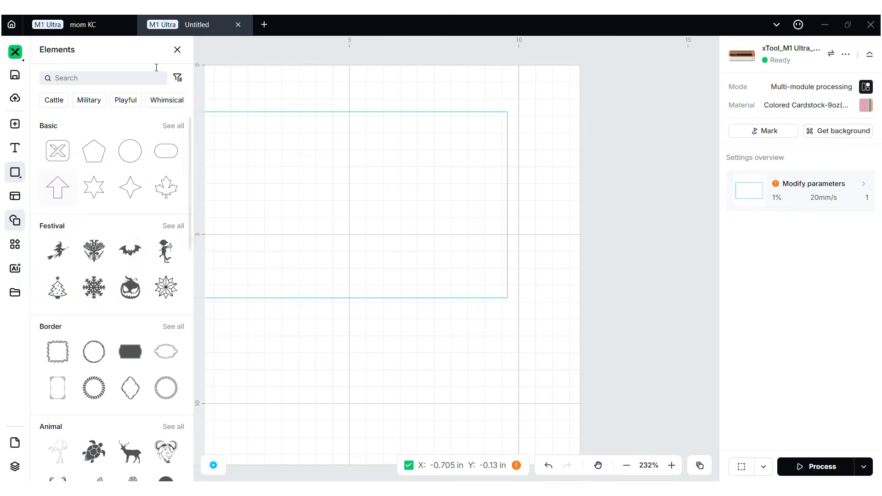
click(177, 50)
drag(533, 110, 680, 297)
drag(646, 234, 466, 247)
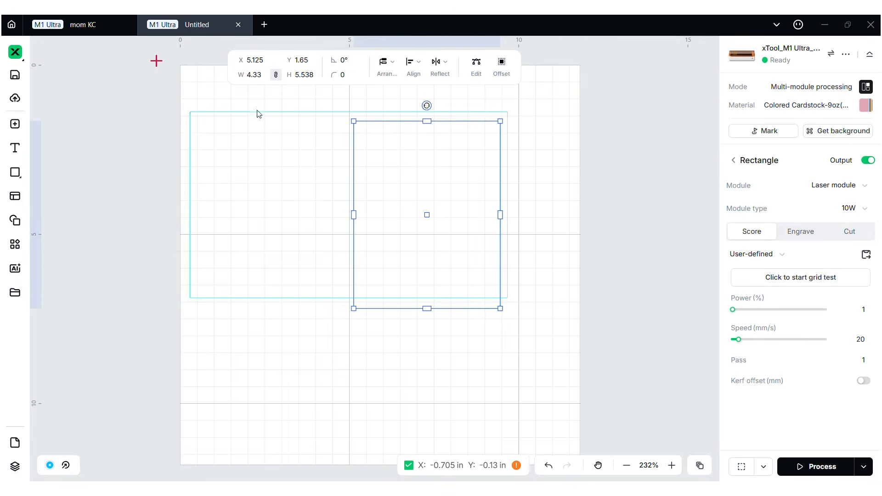
- With proportions locked, set the smaller rectangle's width to 3.75 in and then height to 5 in, and shift it to X 5.424, Y 1.718 in
click(257, 72)
text(3.7)
key(Return)
key(Tab)
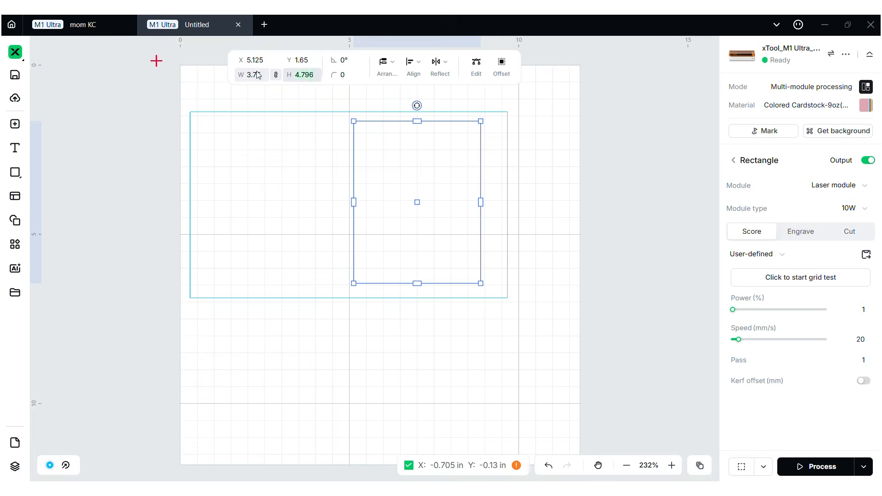
text(5)
key(Return)
drag(404, 196, 414, 198)
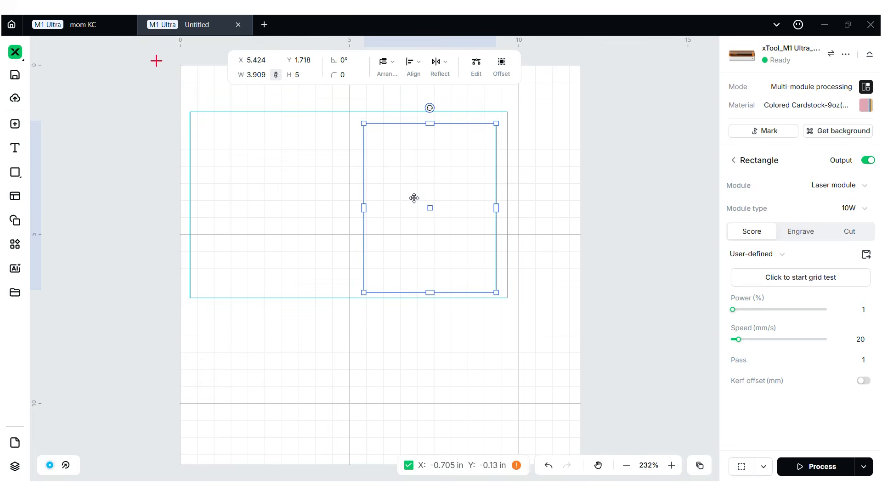
- Assign the smaller rectangle to the Red layer and center it vertically within the large rectangle at Y 1.629 in
right_click(414, 198)
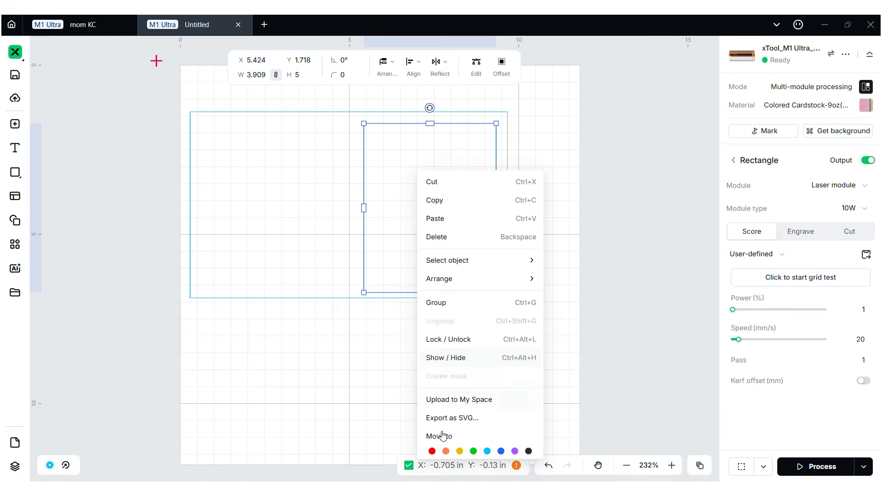
click(432, 451)
click(507, 372)
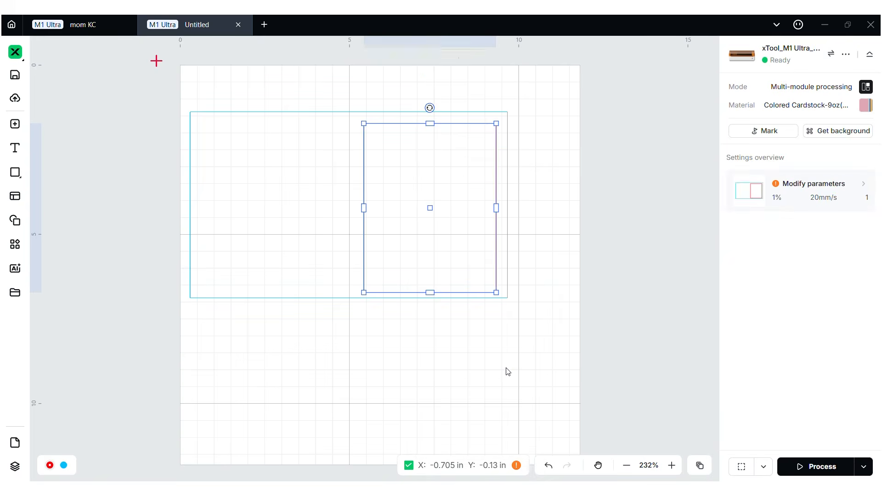
drag(456, 228, 454, 221)
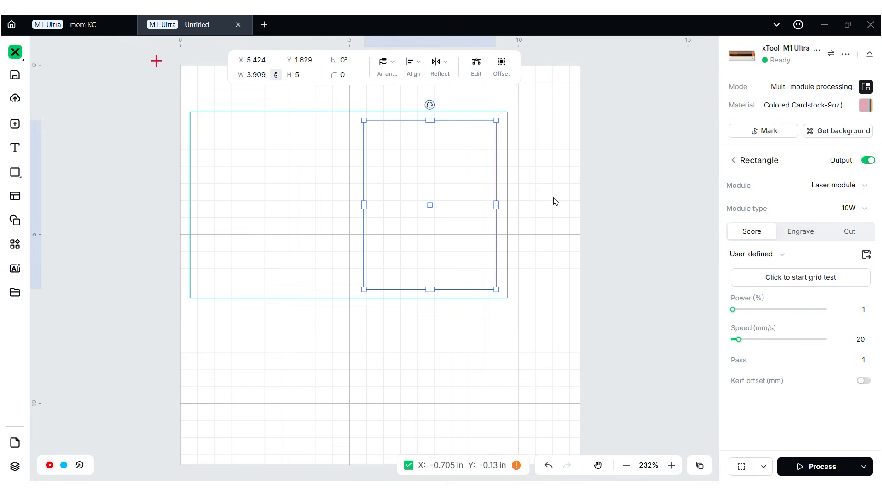
- Paste the heart line pattern beside the rectangles and scale it proportionally to 3.75 in wide
key(ctrl+v)
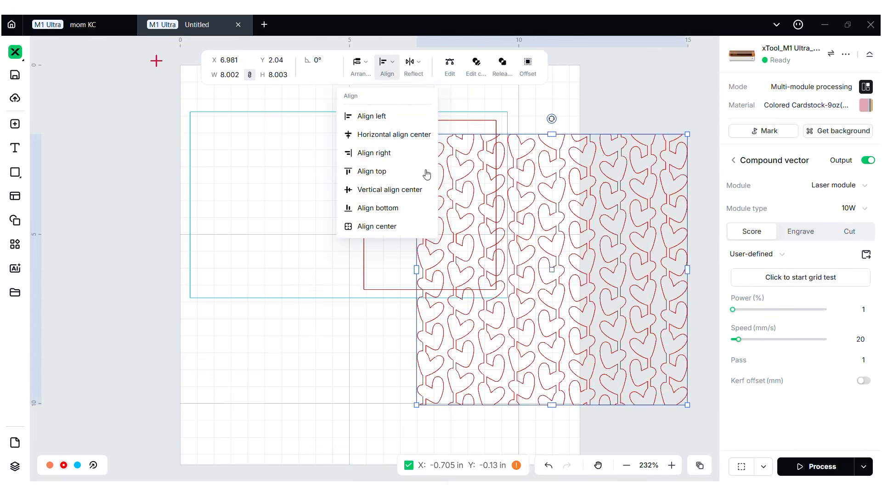
drag(416, 405, 507, 315)
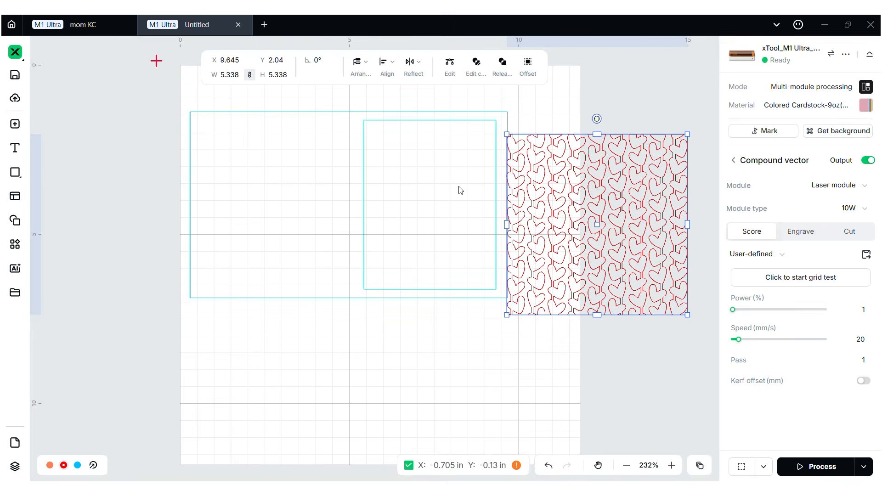
click(227, 75)
text(3.75)
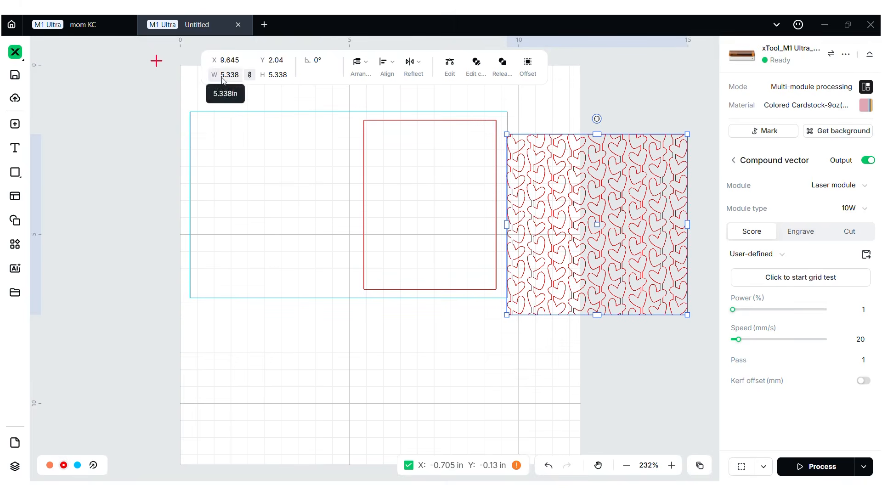
click(249, 101)
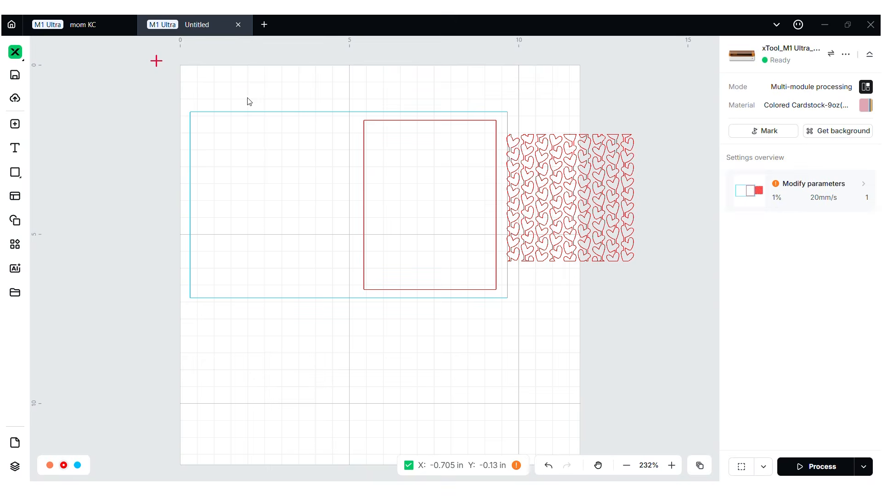
- Unlock the heart pattern's aspect ratio, set its height to 5 in, and lock the ratio again
click(584, 192)
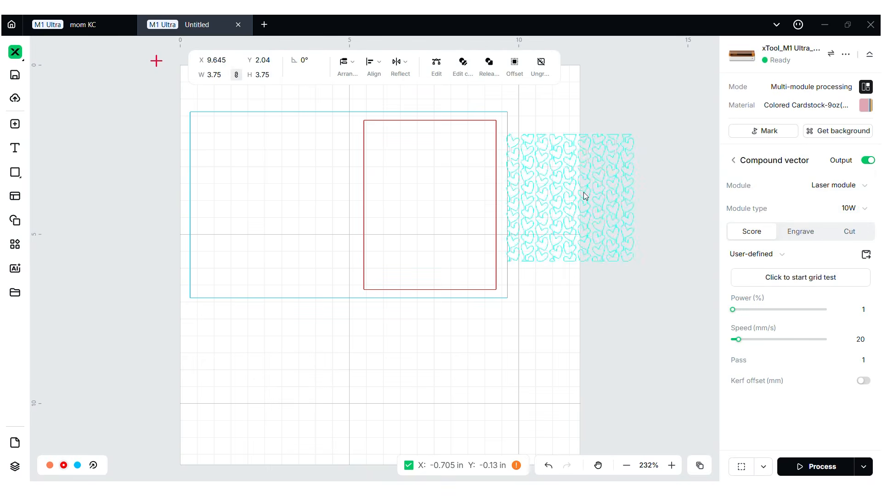
click(237, 77)
click(265, 77)
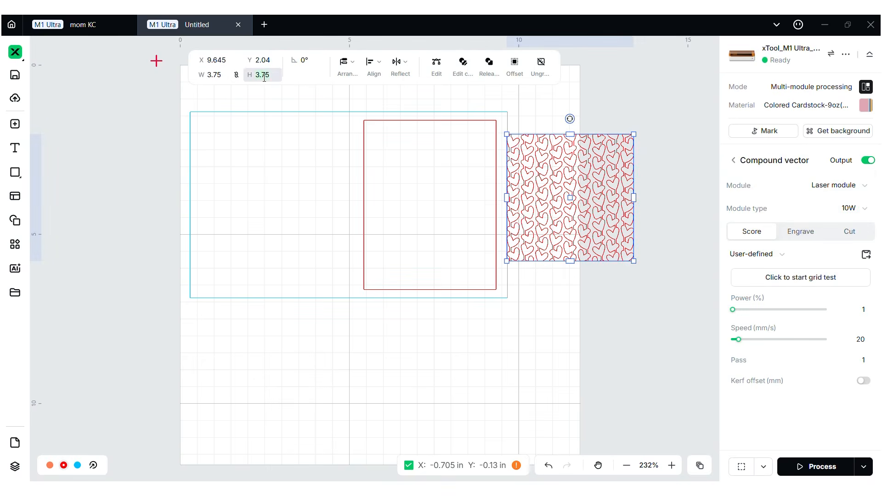
key(Return)
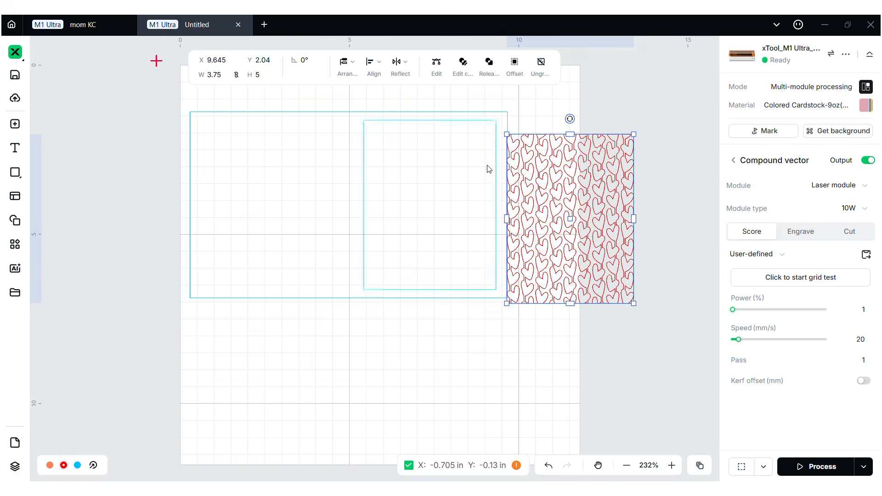
click(236, 75)
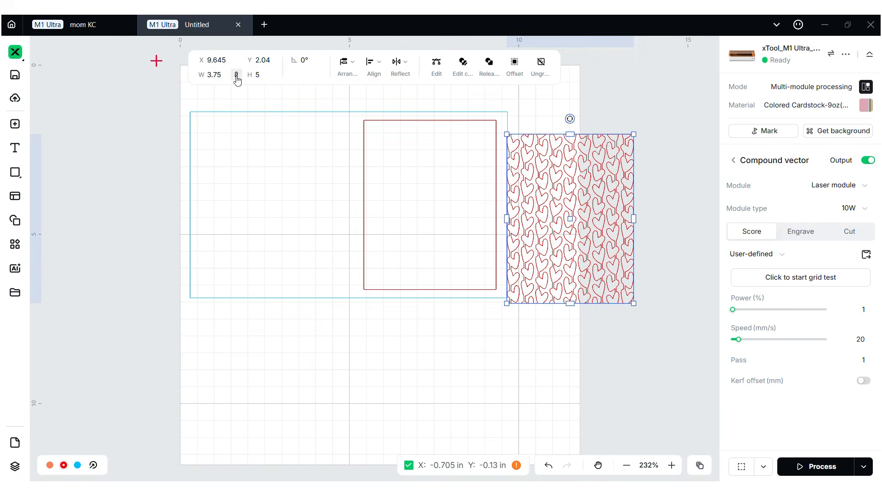
- Set the red rectangle's width to 3.75 in and move the heart pattern level with it at X 10.921, Y 1.629 in
drag(611, 184, 681, 168)
click(475, 188)
key(Delete)
drag(641, 206, 618, 211)
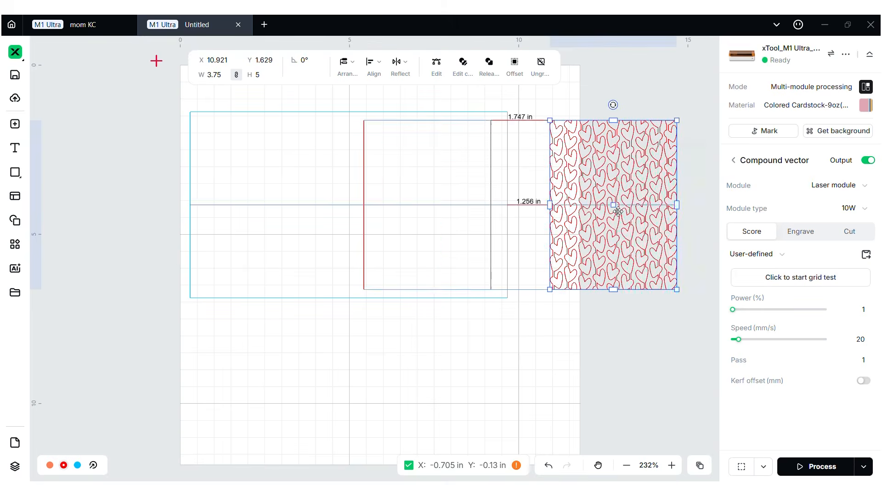
- Assign the heart pattern to the Green layer and move the red rectangle below it to X 11.057, Y 7.004 in
right_click(618, 212)
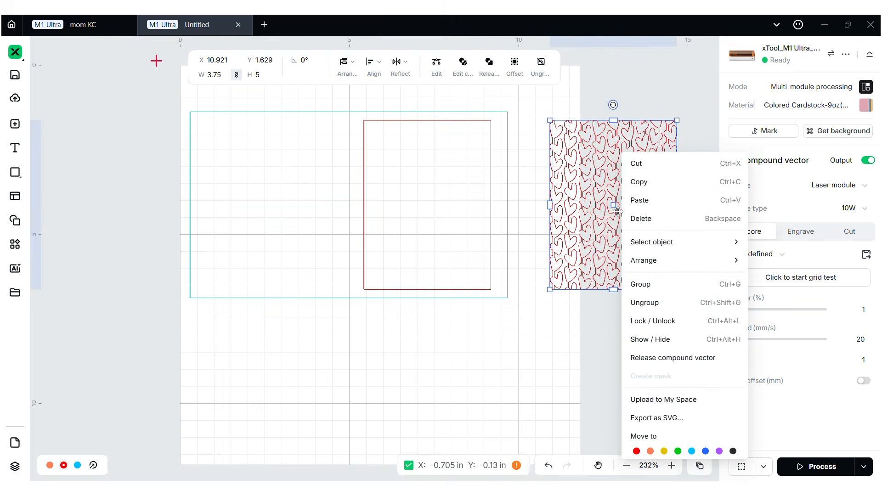
click(678, 451)
click(611, 348)
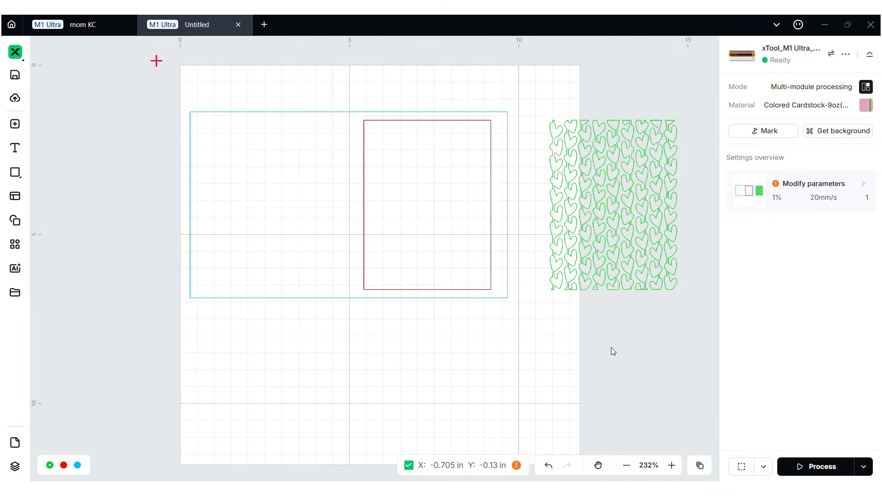
click(452, 215)
drag(452, 215, 642, 397)
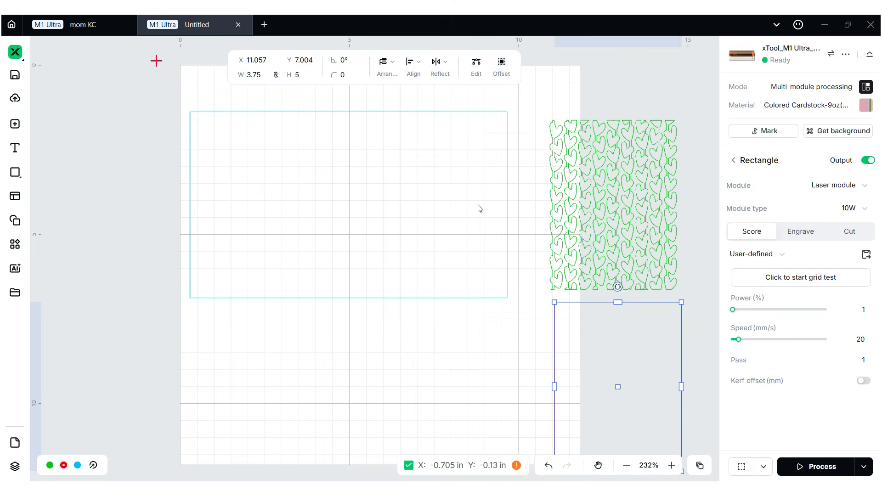
- Add the three-line text "Happy Mother's Day" and move it into the right half of the large rectangle at X 5.635, Y 1.975 in
click(16, 148)
click(384, 338)
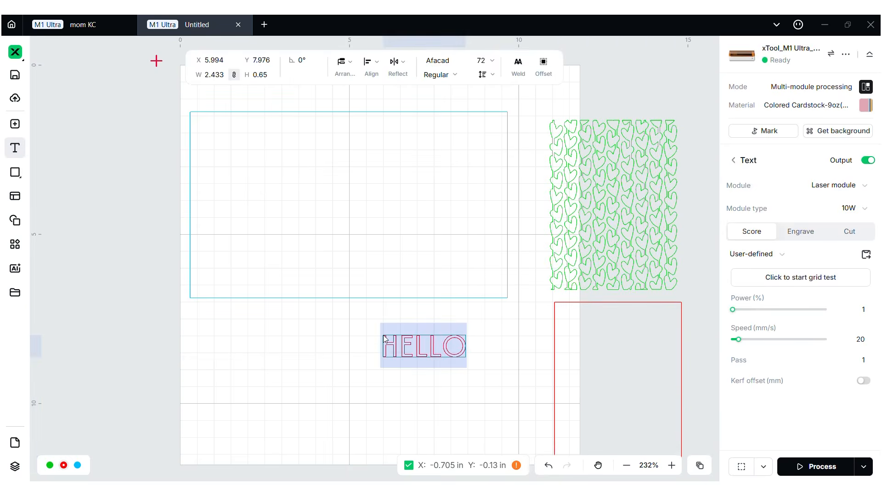
key(ctrl+v)
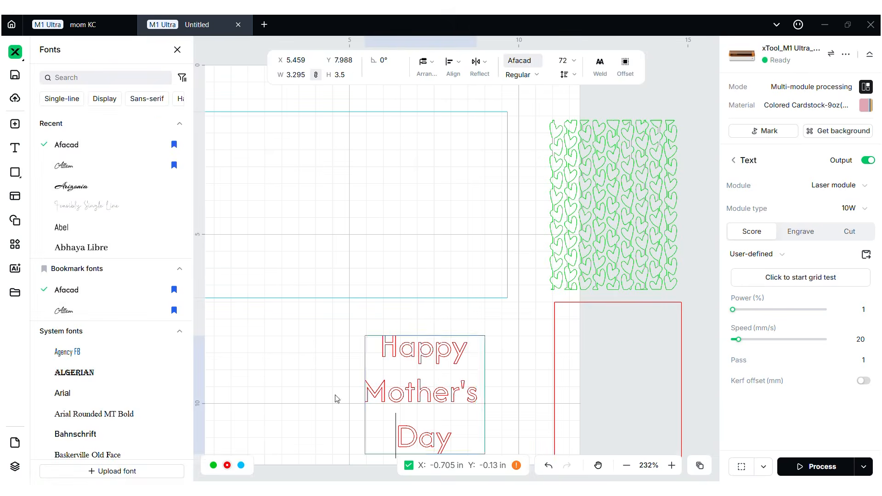
drag(420, 398, 418, 203)
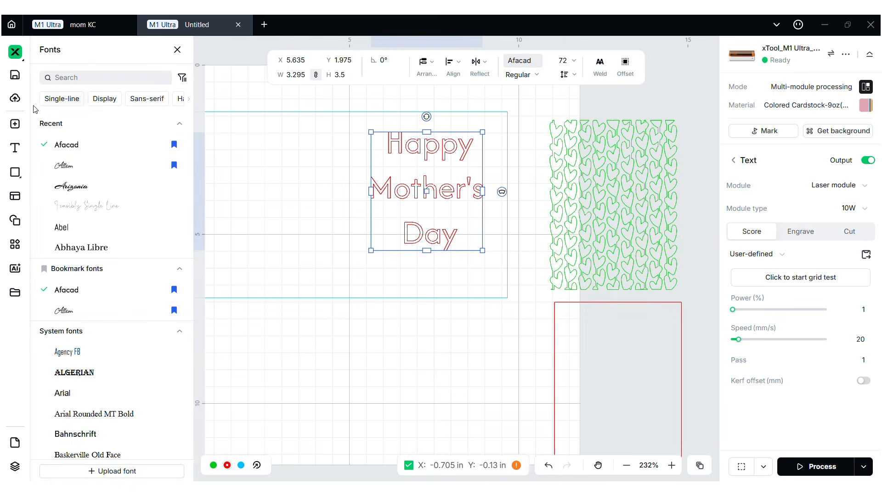
- Change the "Happy Mother's Day" text to the single-line font Feasibly Single Line
click(70, 99)
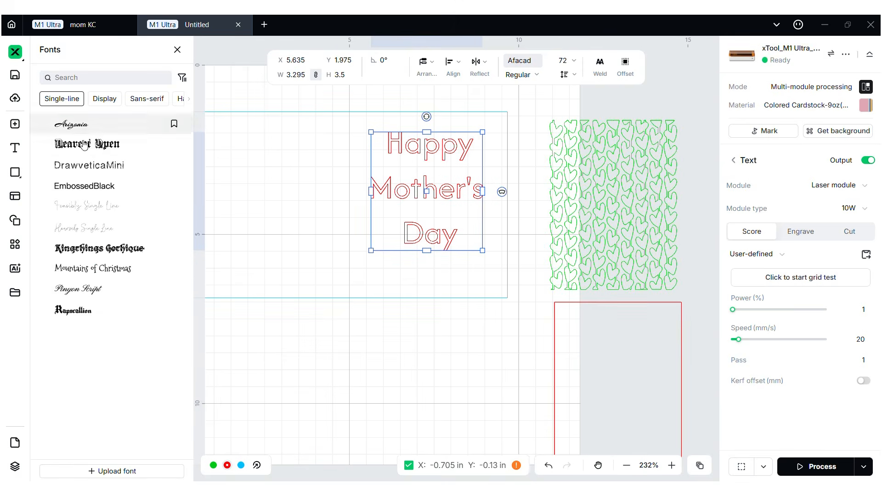
click(92, 209)
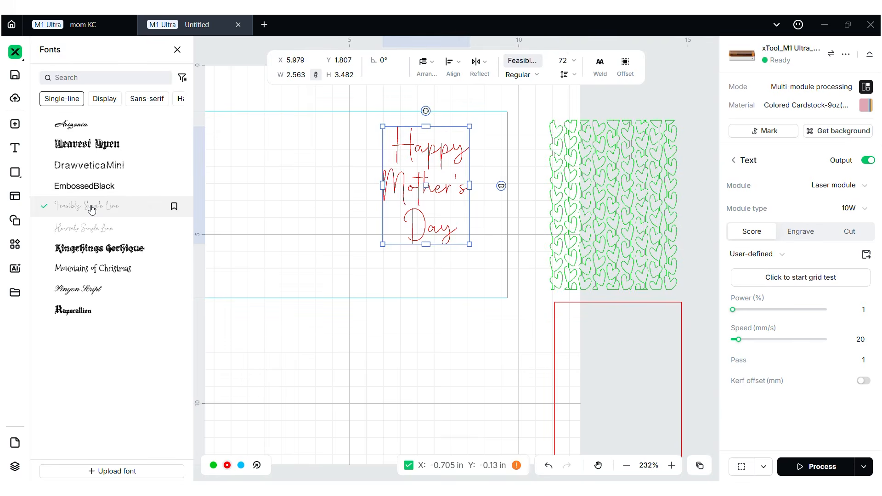
click(381, 364)
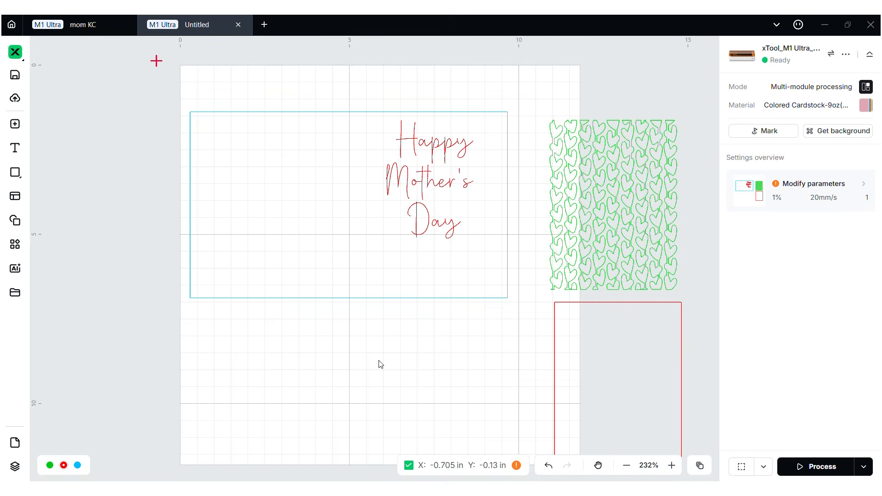
- Set the large cyan card rectangle to be processed with the Fine-point blade module
click(293, 240)
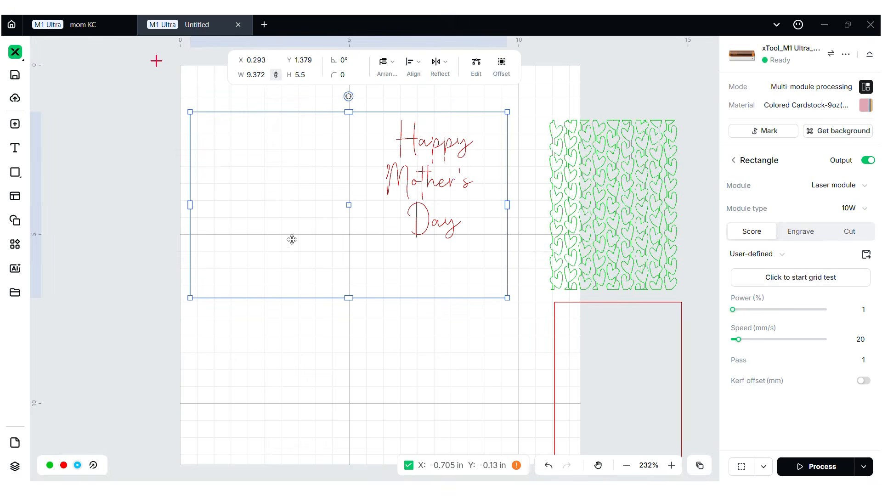
click(15, 466)
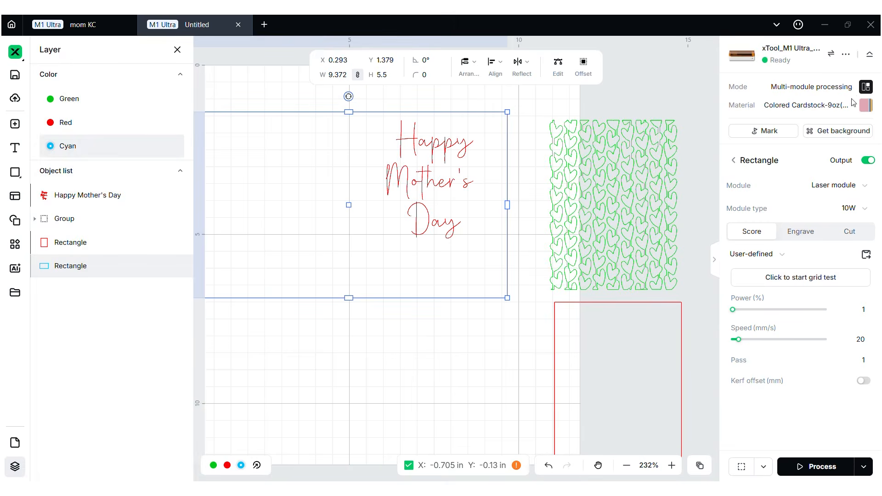
click(853, 192)
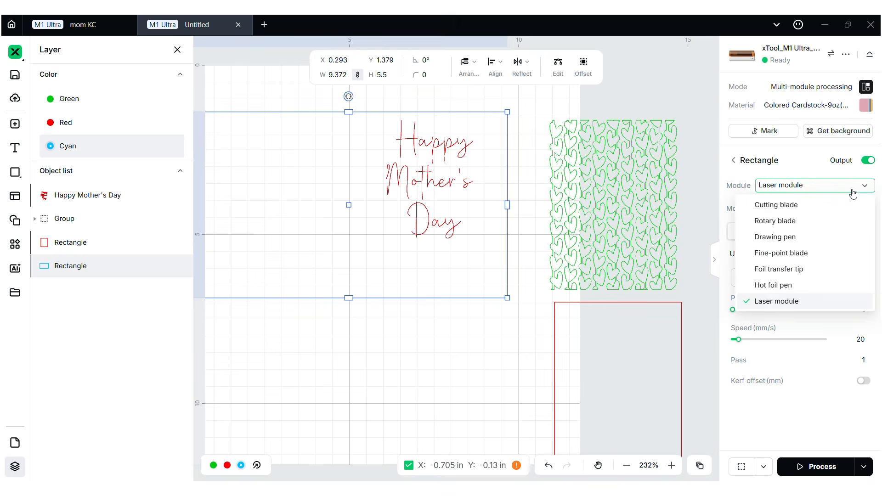
click(799, 257)
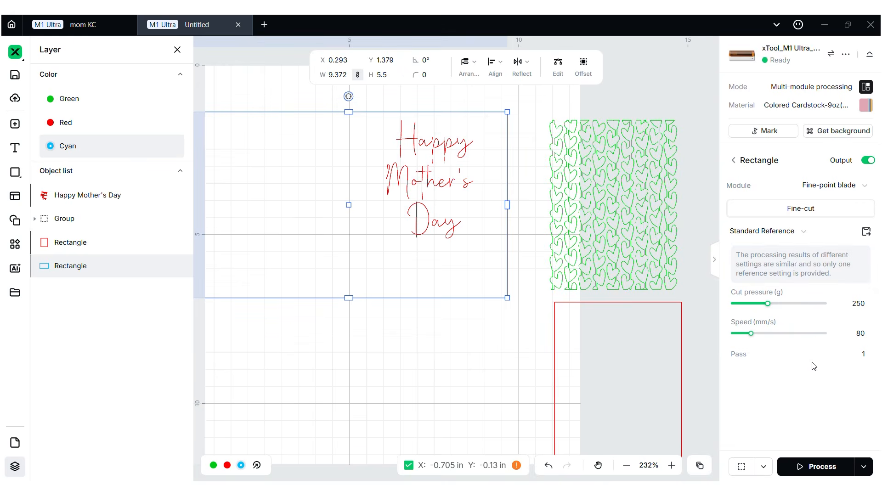
- Move the "Happy Mother's Day" text from the Red layer to the Black layer
click(97, 127)
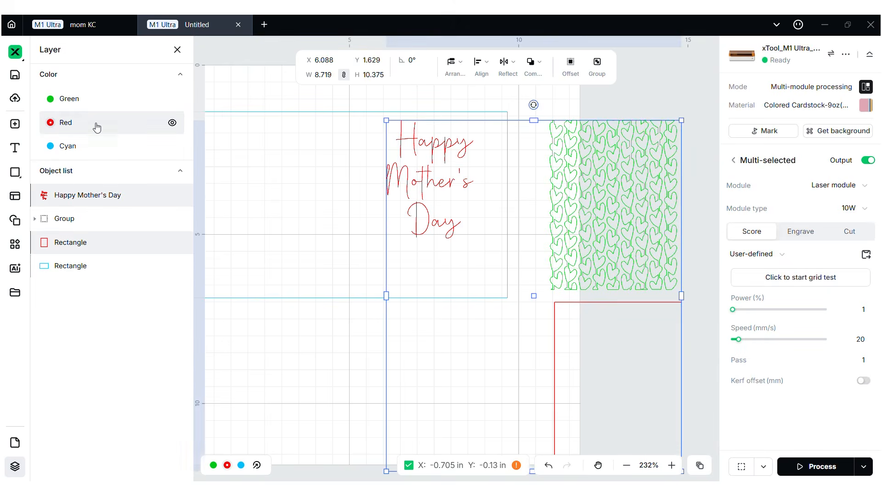
click(320, 409)
click(448, 156)
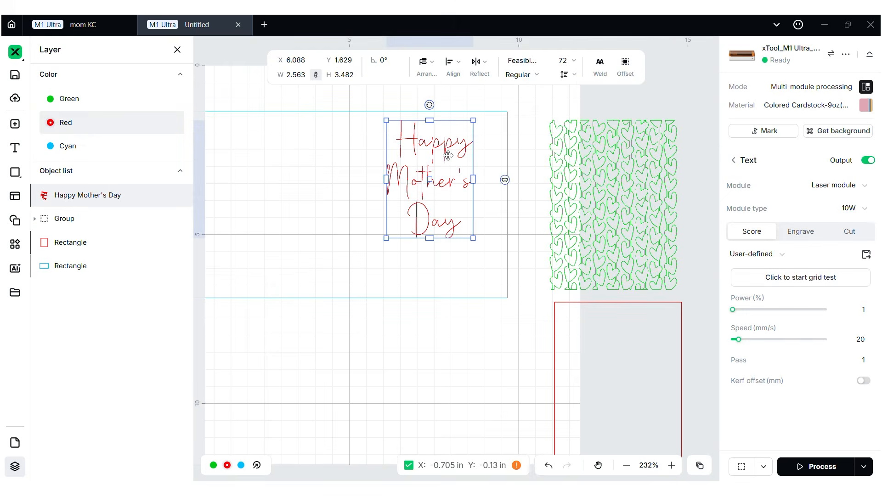
right_click(448, 156)
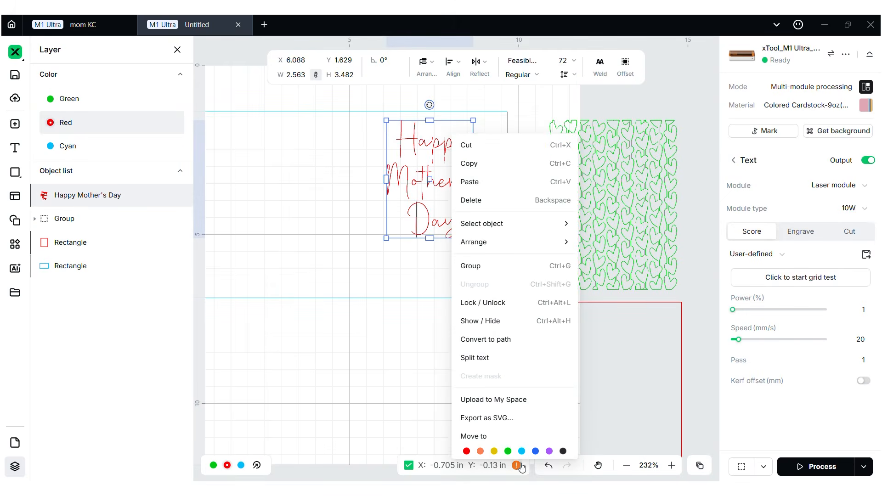
mouse_move(518, 466)
click(563, 452)
click(416, 377)
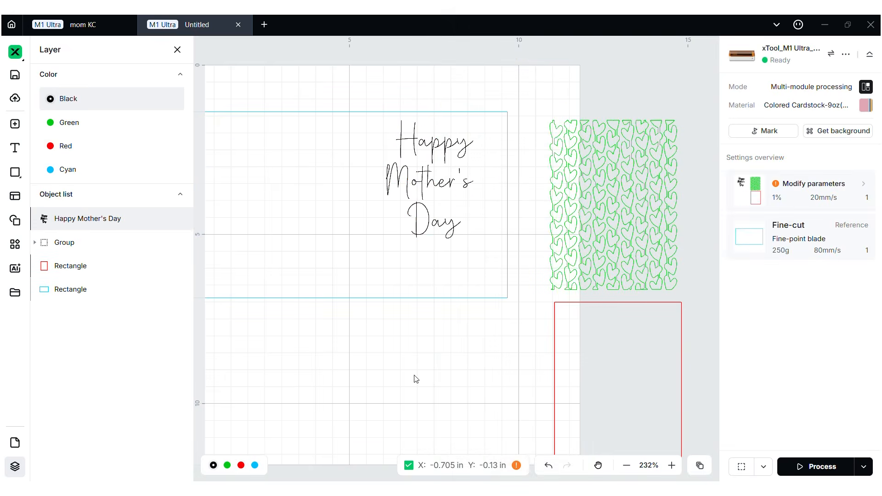
- Assign the Fine-point blade module to the small rectangle on the Red layer
click(104, 147)
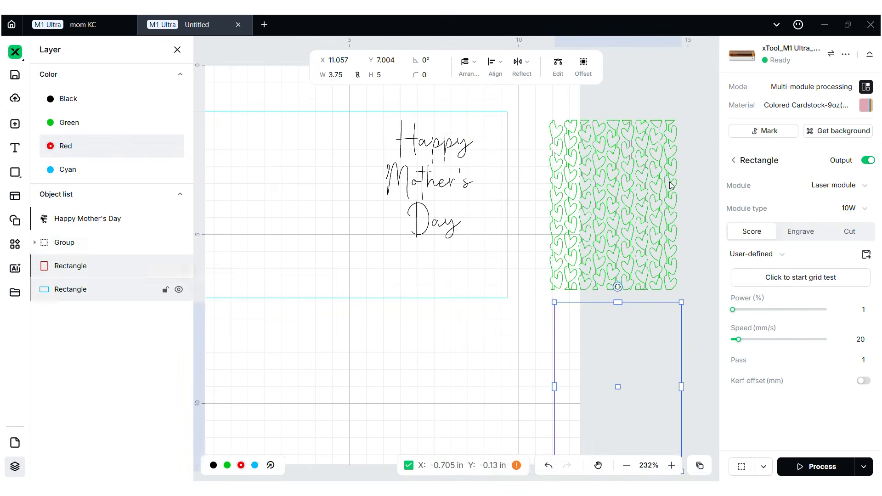
click(843, 188)
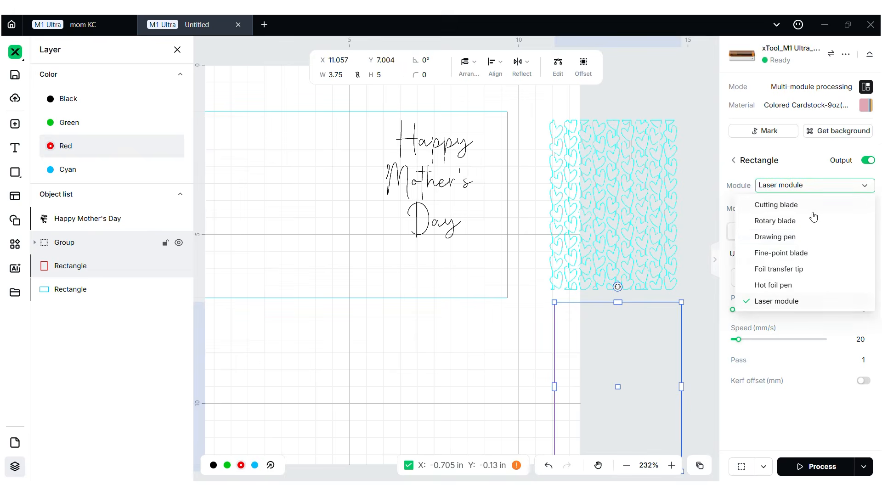
click(799, 254)
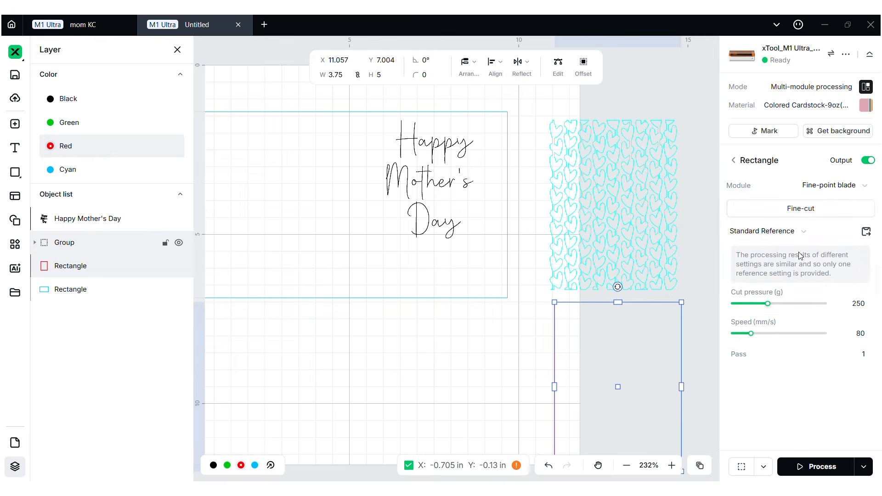
click(506, 372)
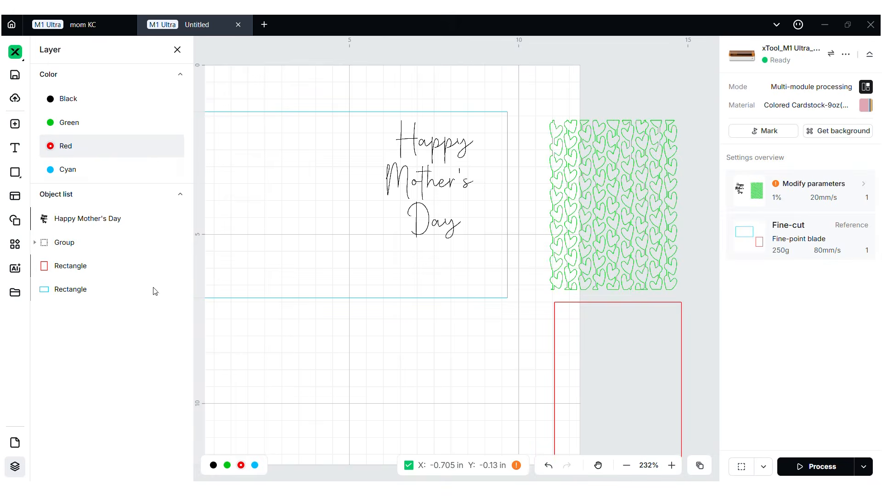
- Turn off output for the green heart pattern and move it off the canvas to X -2.951, Y 7.75 in
click(69, 128)
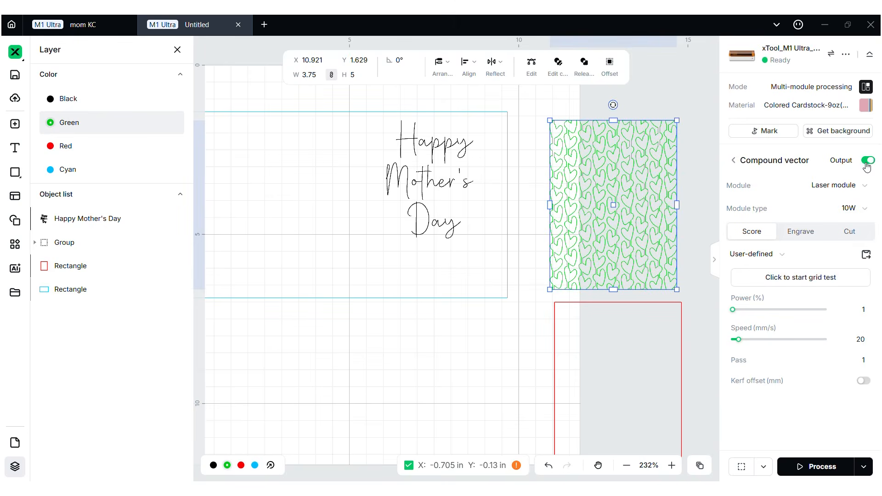
click(100, 100)
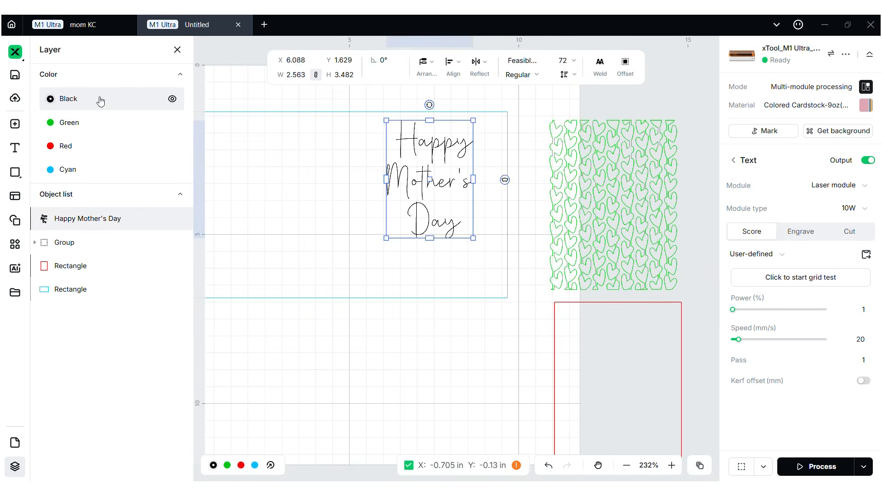
drag(602, 204, 164, 398)
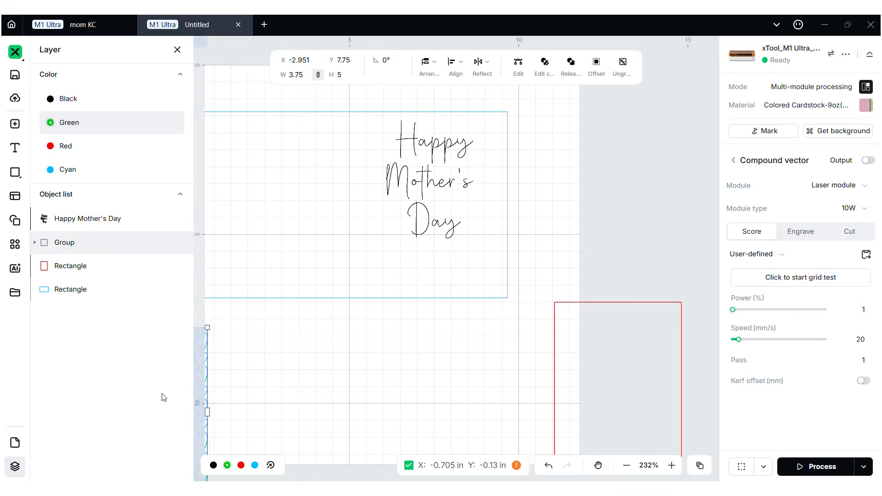
- Set the "Happy Mother's Day" text to the Drawing pen module in Red with Line drawing
click(442, 182)
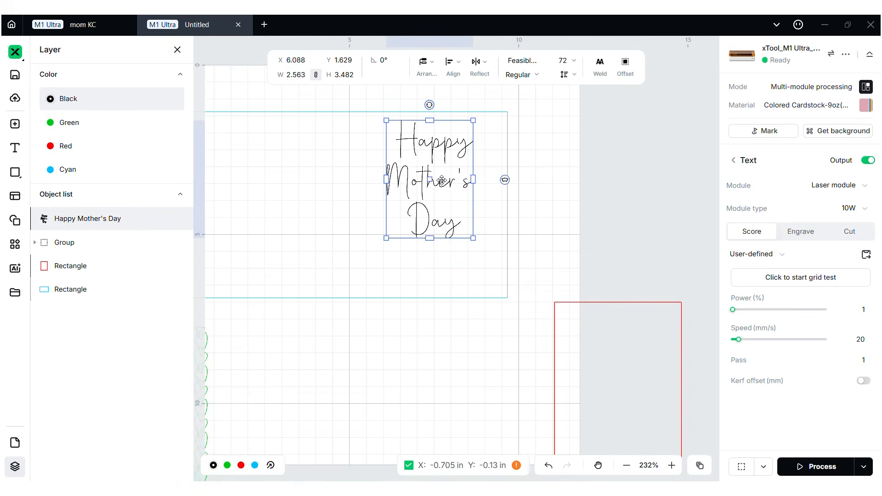
click(864, 186)
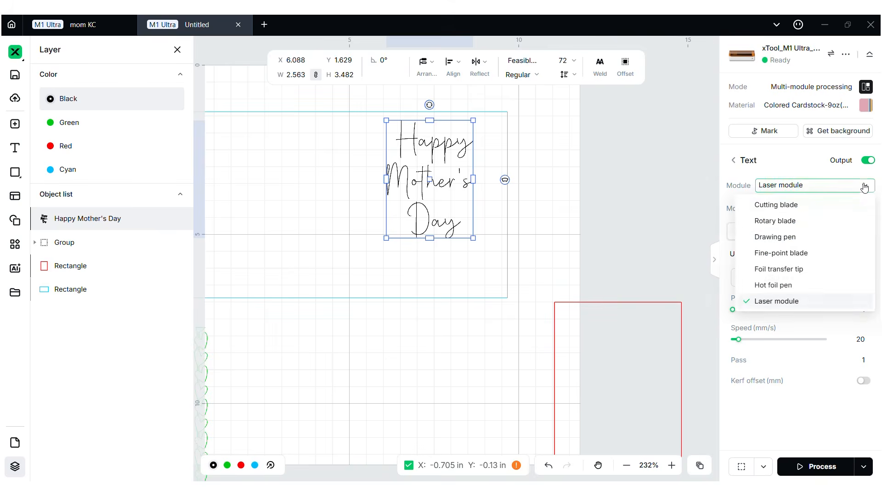
click(790, 237)
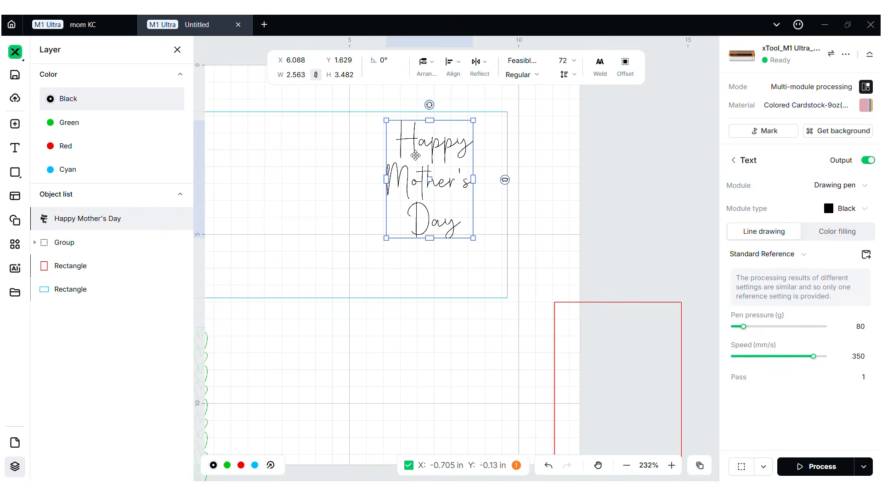
click(847, 233)
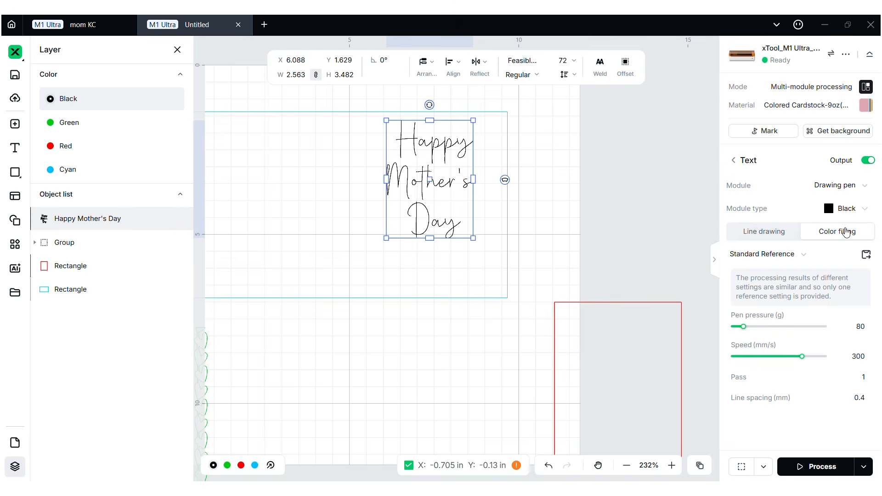
click(775, 234)
click(864, 212)
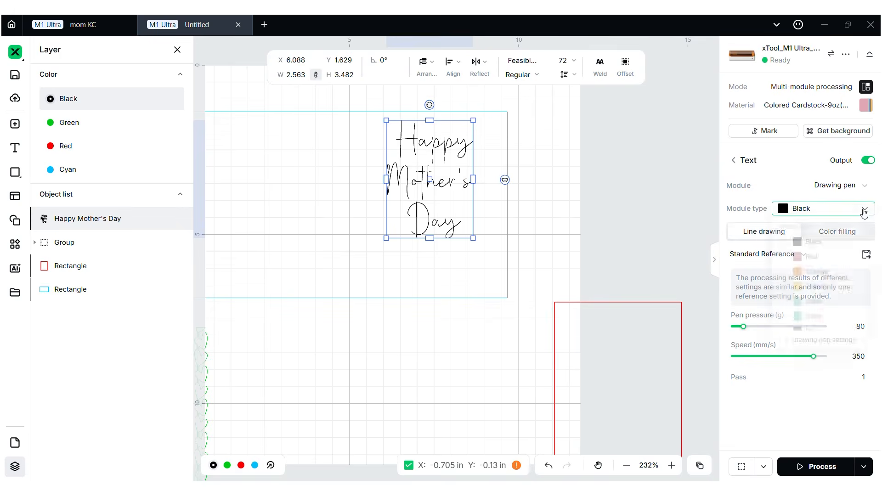
click(821, 261)
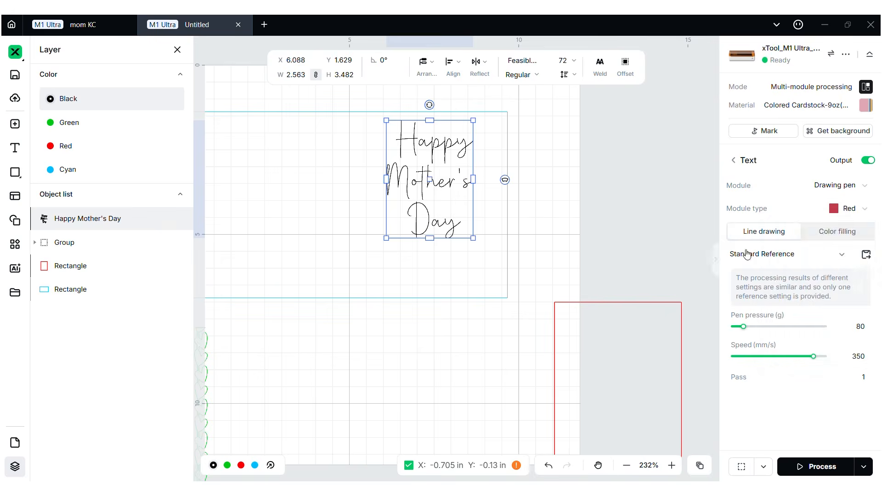
click(665, 219)
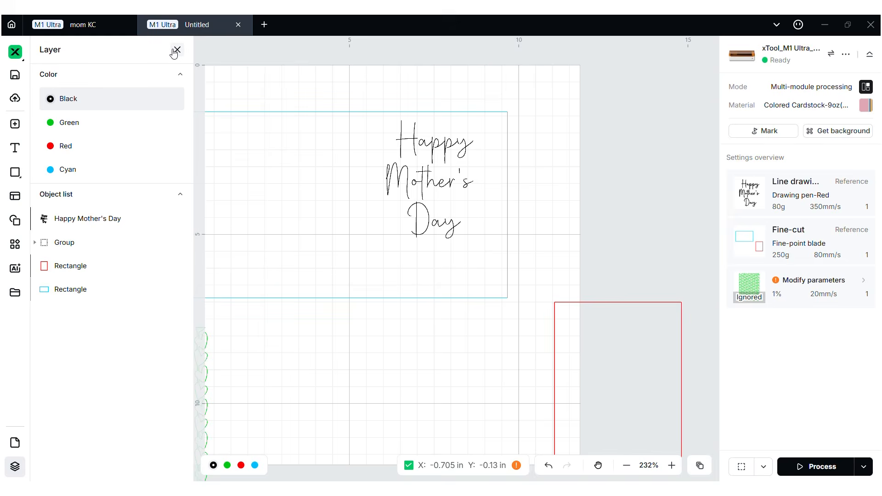
- Exclude the small red rectangle from output and close the layer list
click(649, 305)
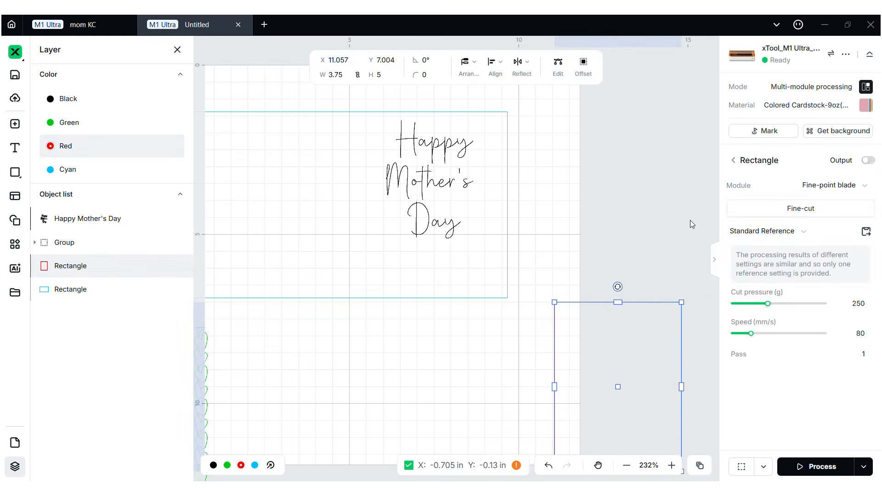
click(636, 235)
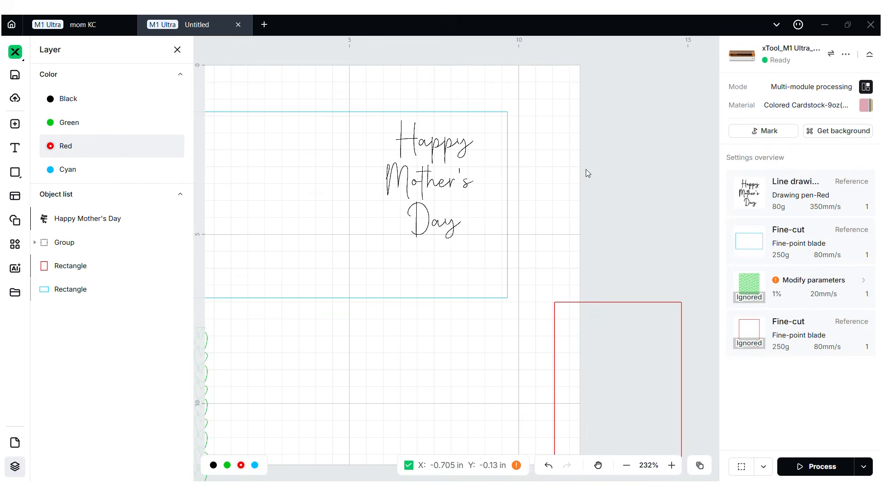
click(178, 50)
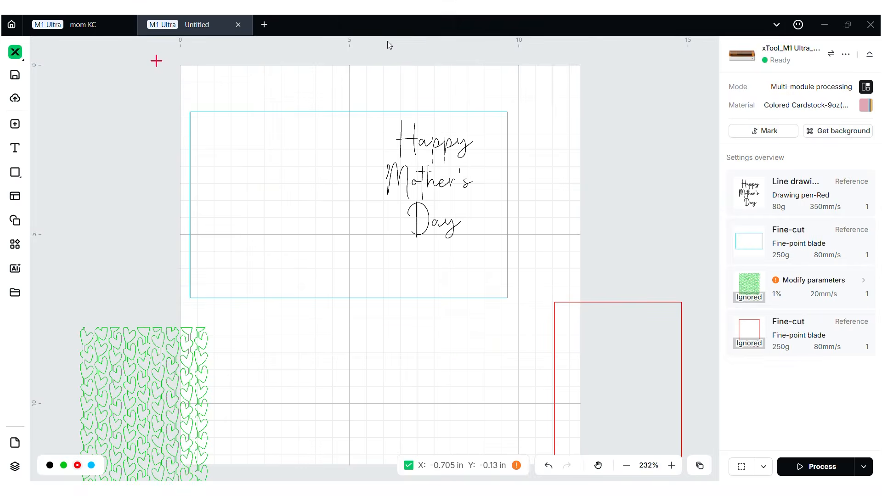
- Mark a rectangular processing area from two points and move the card rectangle with its text up inside it at X 0.293, Y 0.293 in
click(762, 132)
click(584, 378)
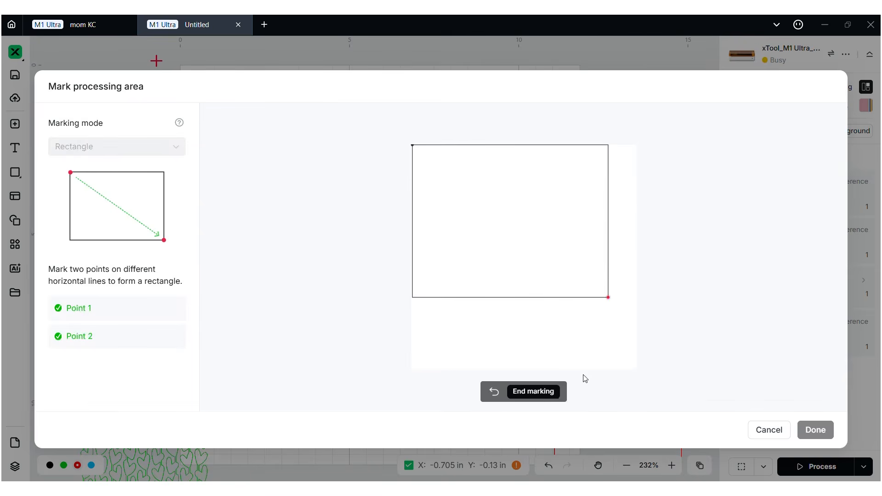
click(534, 392)
click(816, 430)
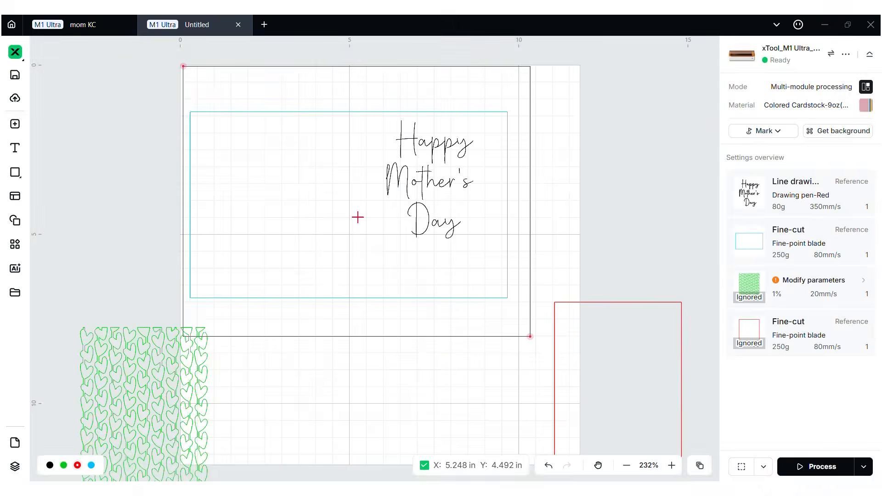
drag(263, 83, 437, 183)
click(629, 231)
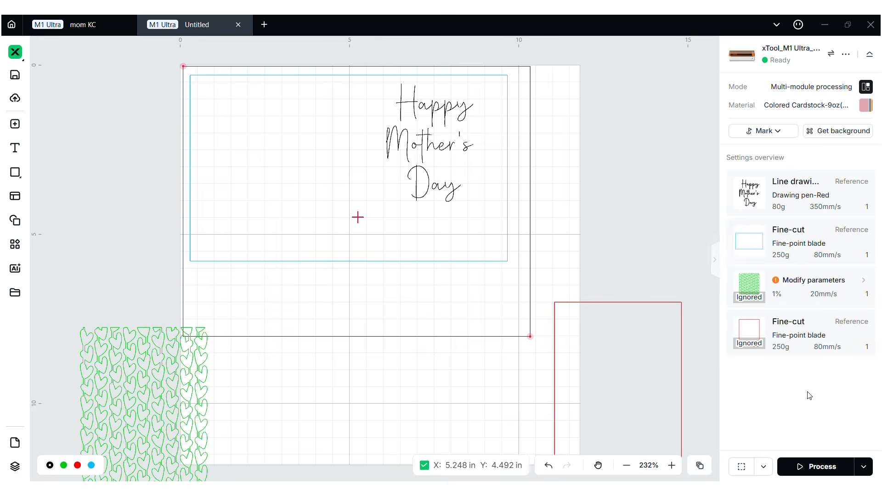
- Process the card, starting with the pen-drawing task and continuing to the fine-cut task
click(812, 468)
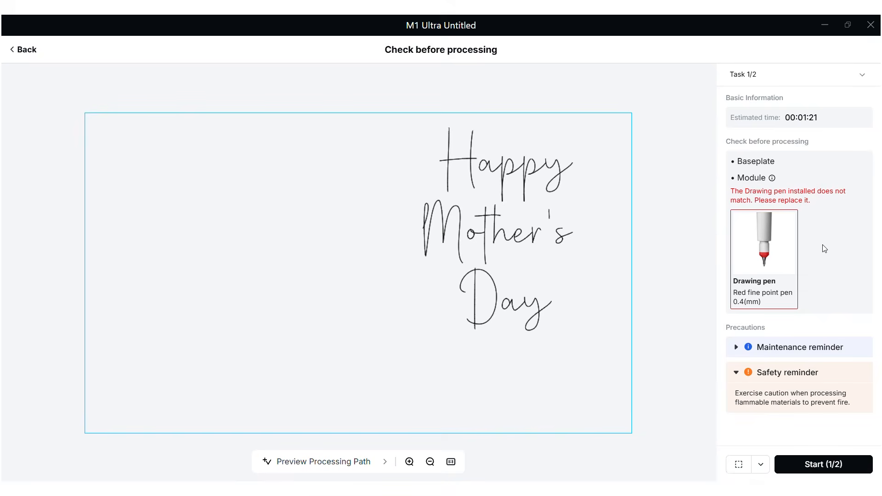
click(804, 465)
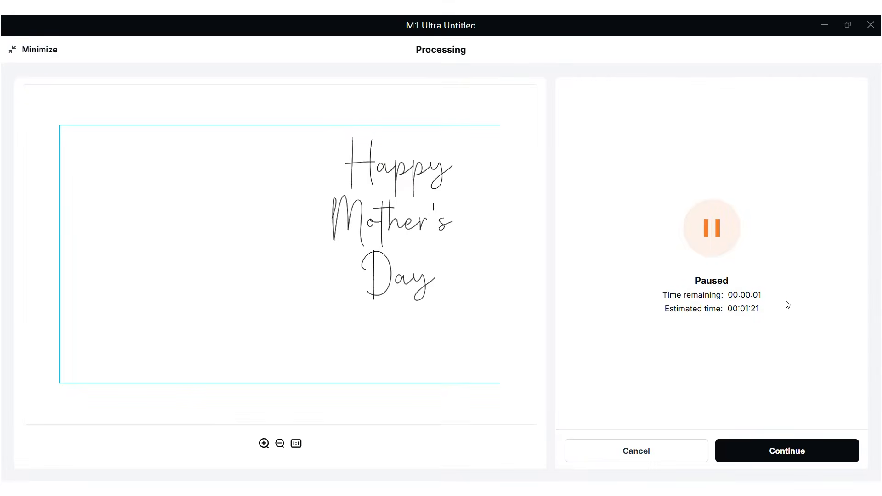
click(787, 462)
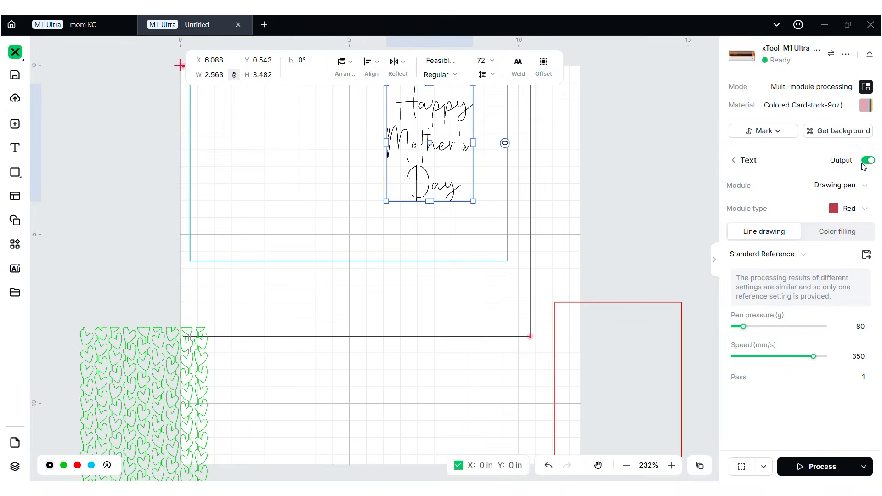
- Turn off output for the large rectangle and the text and move both off the canvas, with the text at X -4.327, Y 5.361 in
click(506, 229)
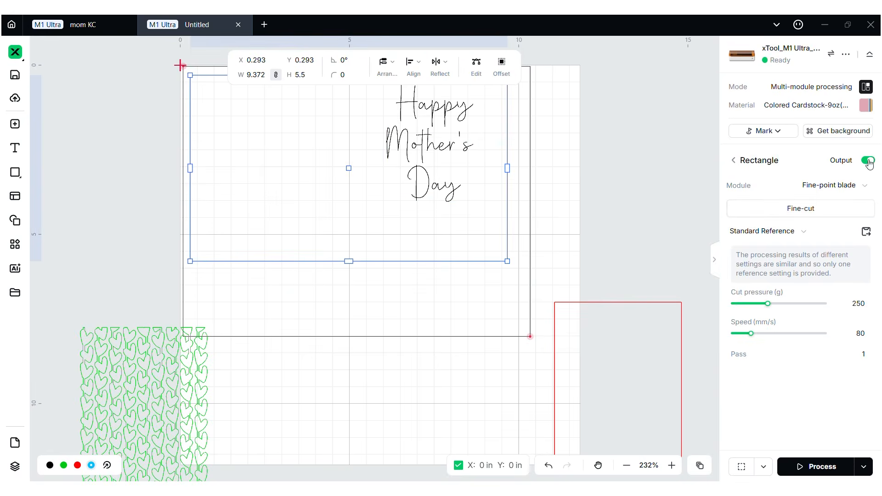
drag(556, 87, 170, 298)
drag(396, 142, 43, 305)
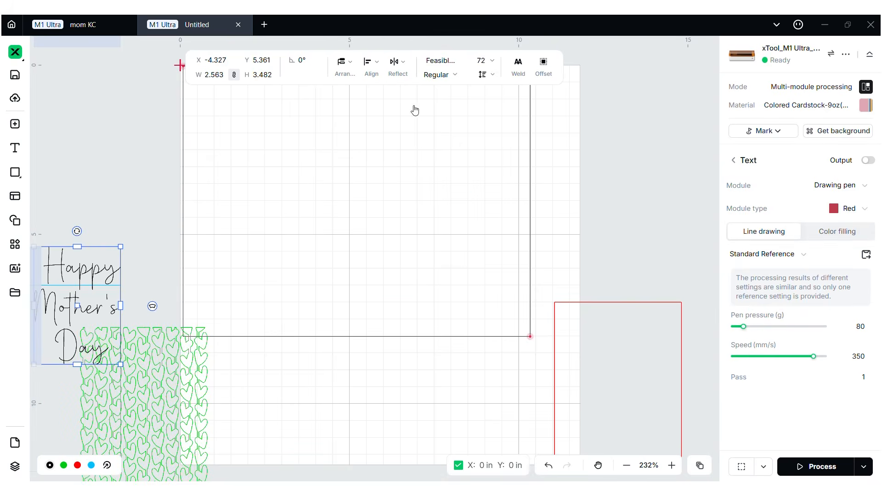
- Move the small red rectangle into the marked area at X 0.293, Y 0.258 in and set its cutting passes to 2
click(647, 380)
drag(646, 380, 282, 151)
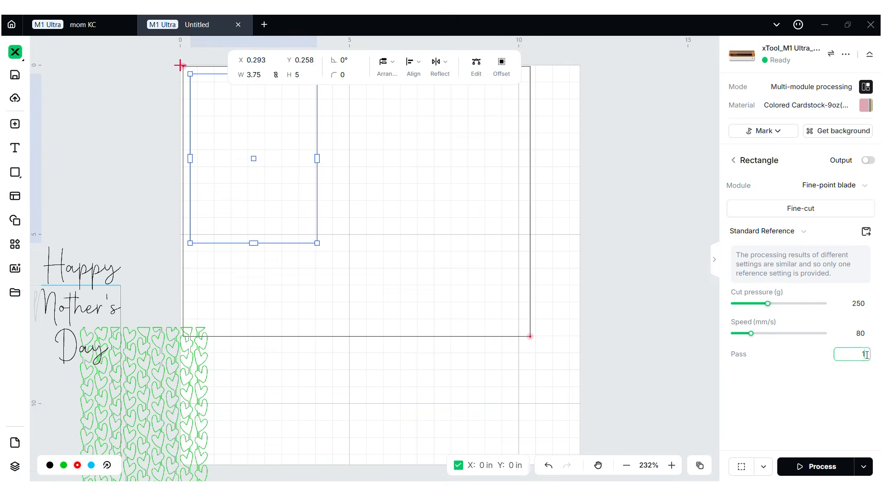
click(843, 386)
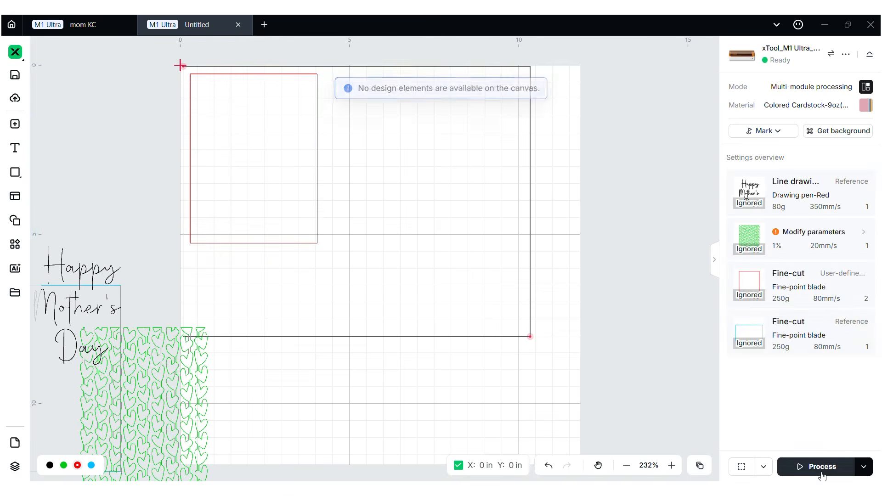
- Turn on output for the small red rectangle and process its fine-cut
click(815, 299)
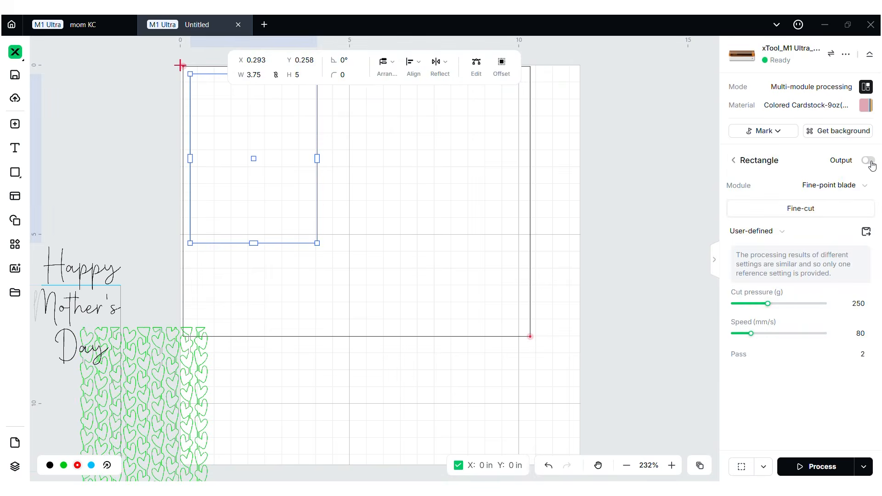
click(828, 466)
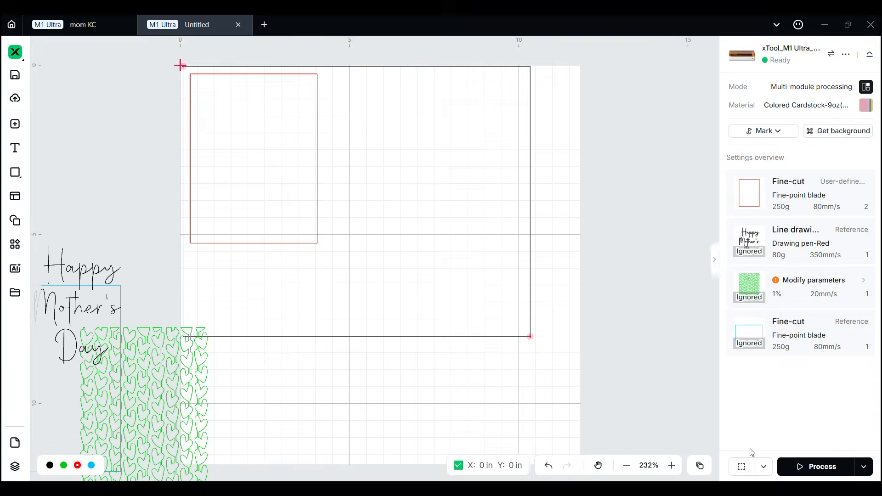
- Move the small red rectangle off the canvas and place the heart pattern inside the marked area at X 0.306, Y 0.361 in
drag(269, 152, 685, 354)
drag(187, 386, 293, 133)
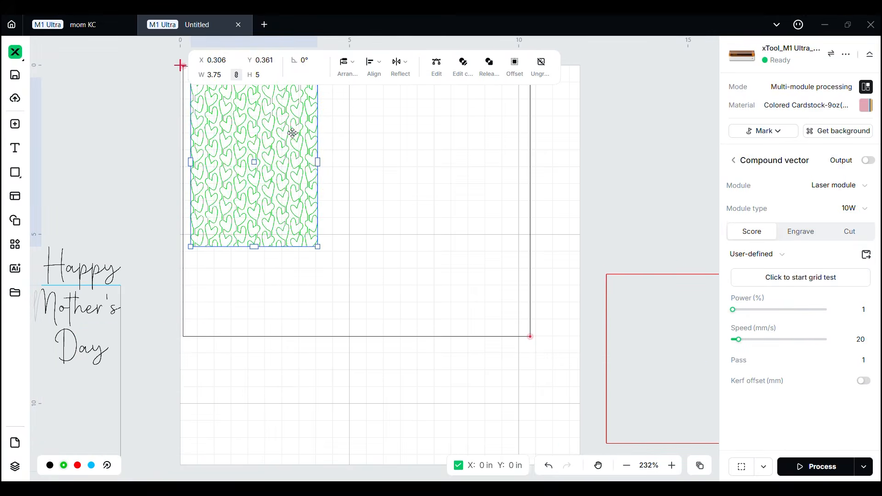
- Change the processing material to PU Heat Transfer Vinyl
click(845, 106)
scroll(351, 317, down, 5)
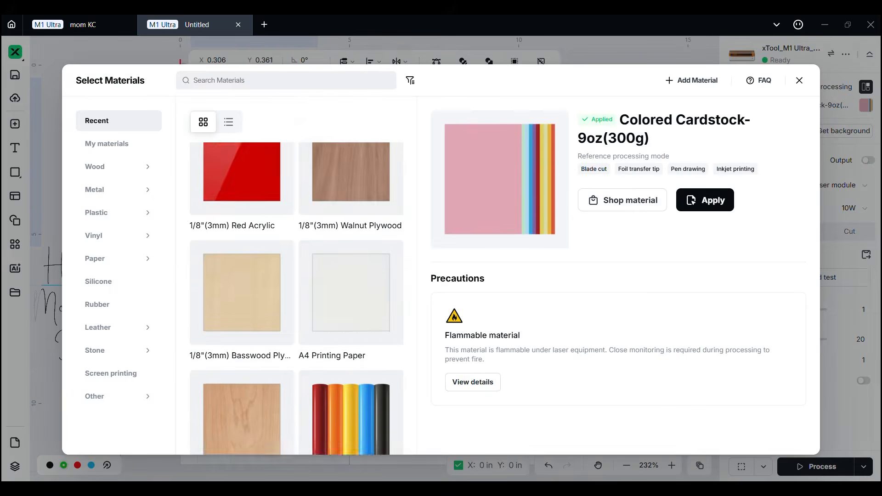
click(351, 370)
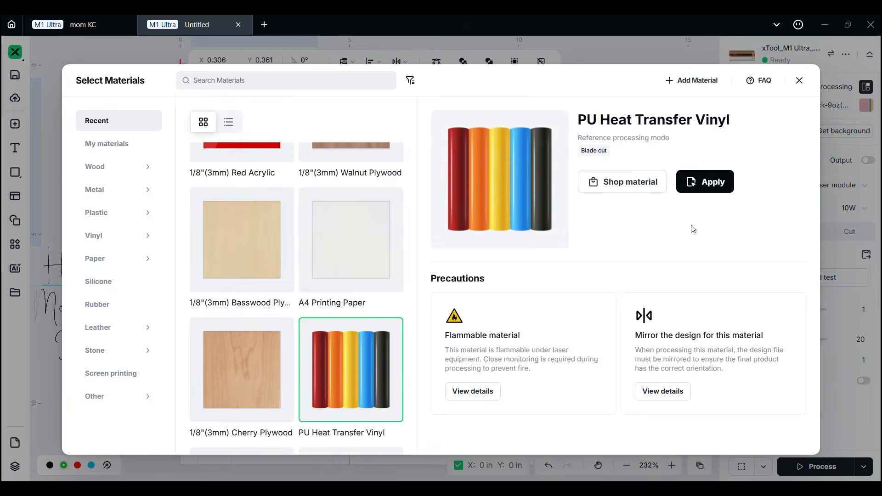
click(723, 192)
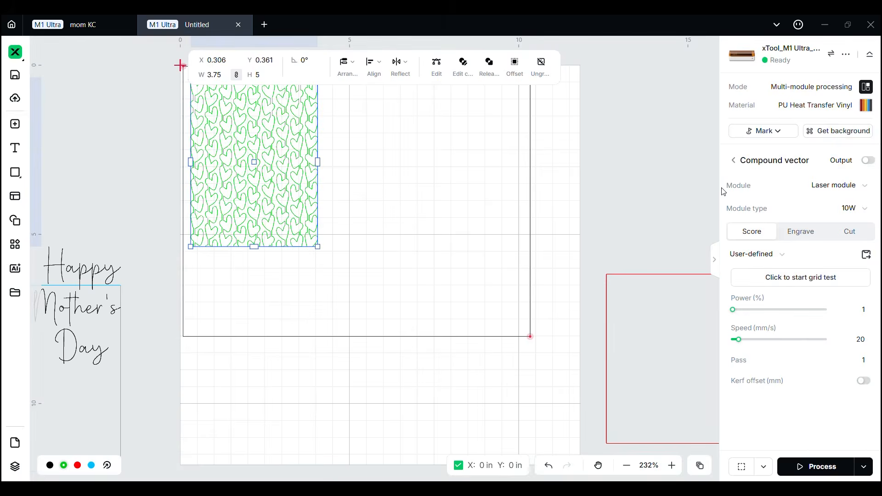
- Set the heart pattern to output as a fine-cut with the fine-point blade and send it for processing
click(852, 194)
click(801, 253)
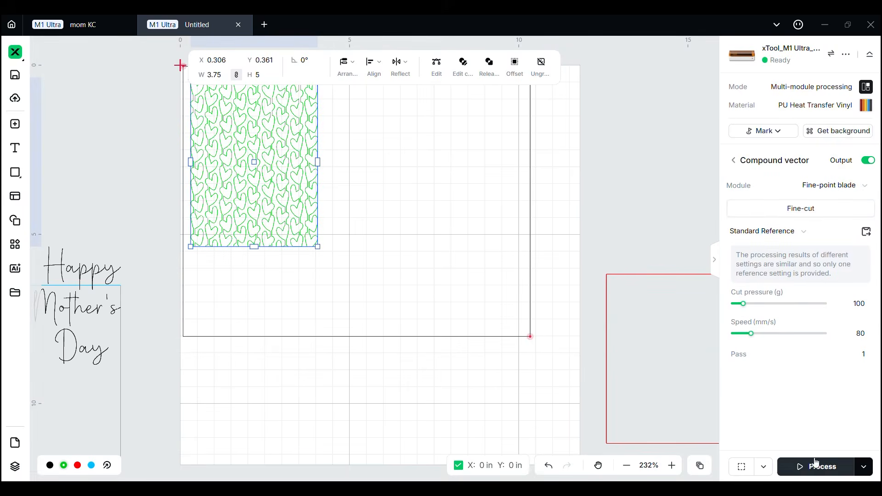
click(812, 473)
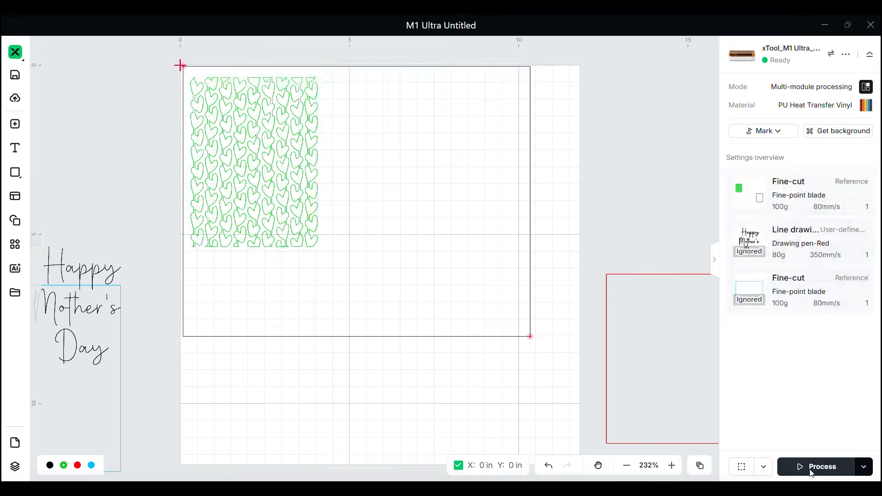